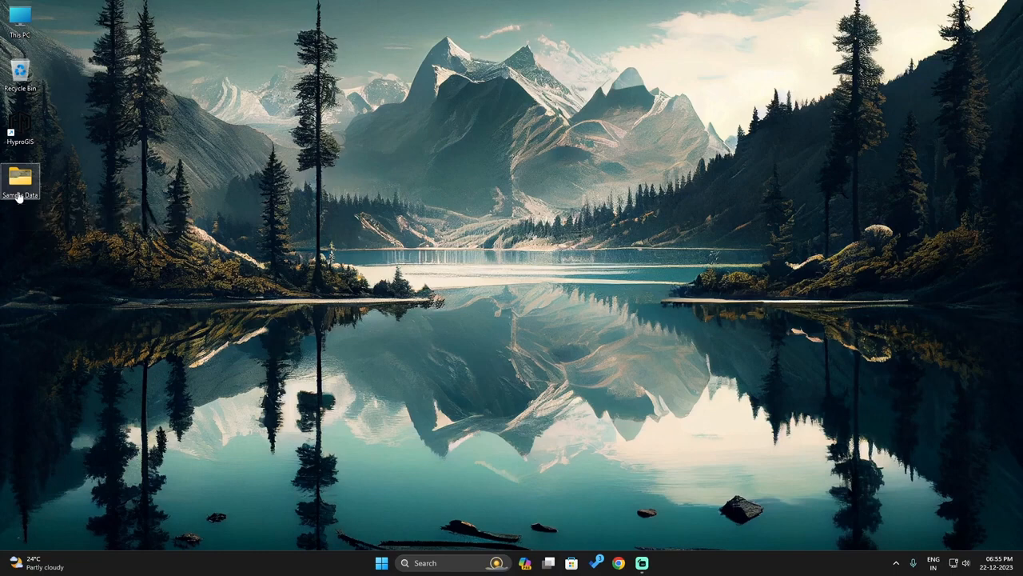
Step: Browse the drone photo thumbnails in the Sample Data folder
{"action": "double_click", "coordinate": [18, 196]}
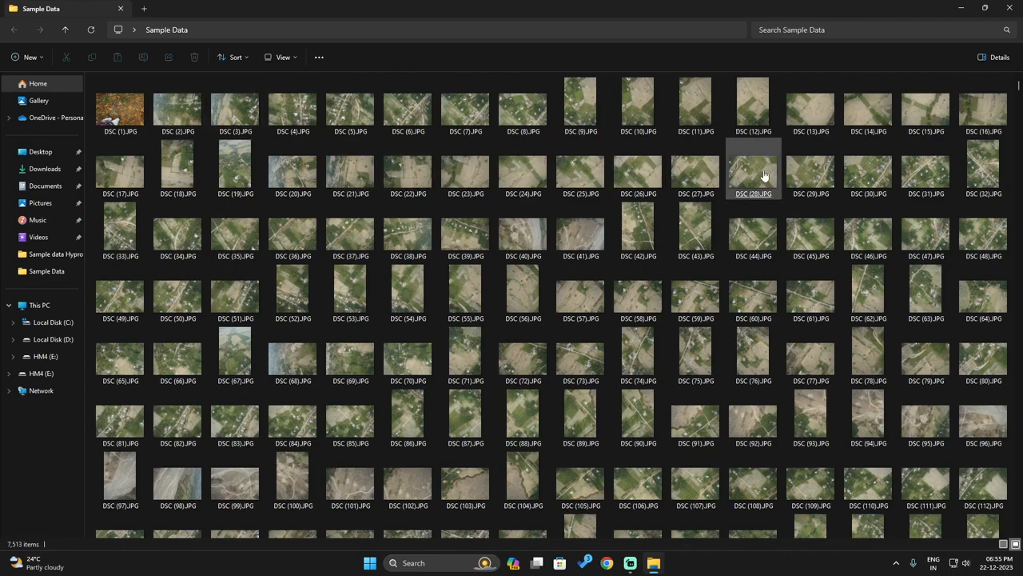
{"action": "left_click_drag", "start_coordinate": [1018, 88], "coordinate": [1018, 124]}
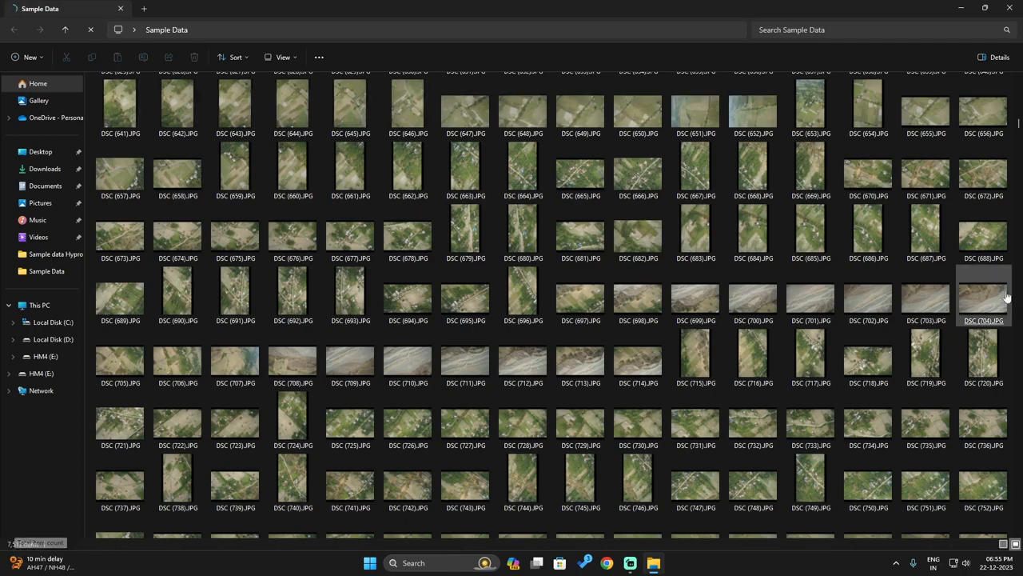
{"action": "left_click_drag", "start_coordinate": [1018, 124], "coordinate": [1018, 523]}
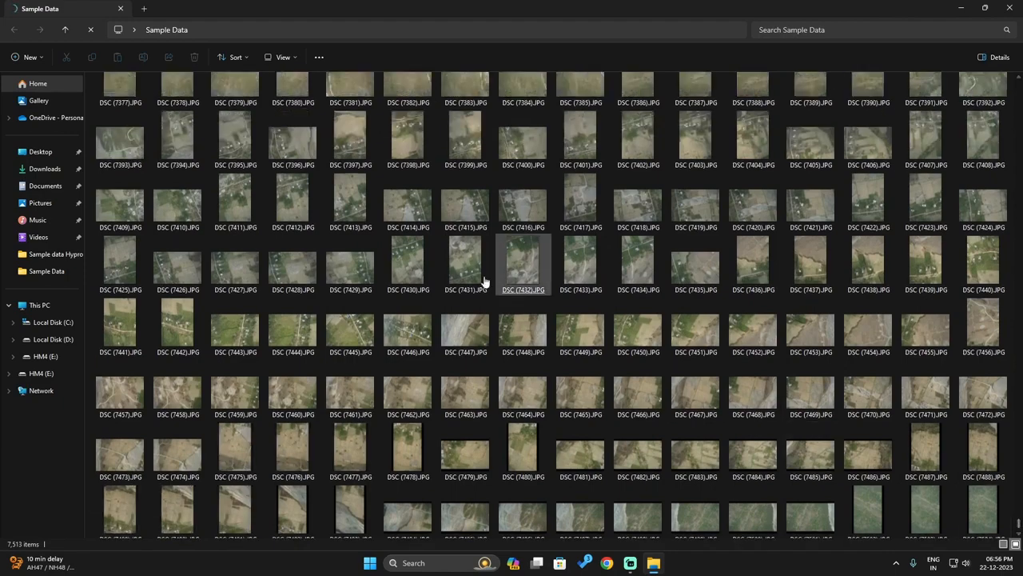
{"action": "left_click", "coordinate": [1004, 8]}
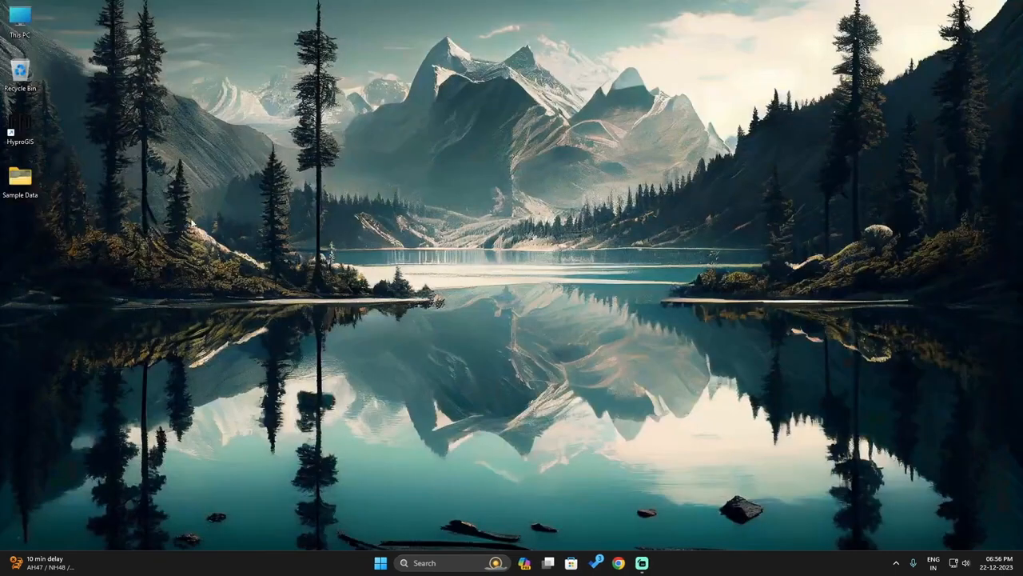
Step: Check the Sample Data folder's properties (7,513 files, 64.7 GB), then bring up Windows search
{"action": "right_click", "coordinate": [10, 184]}
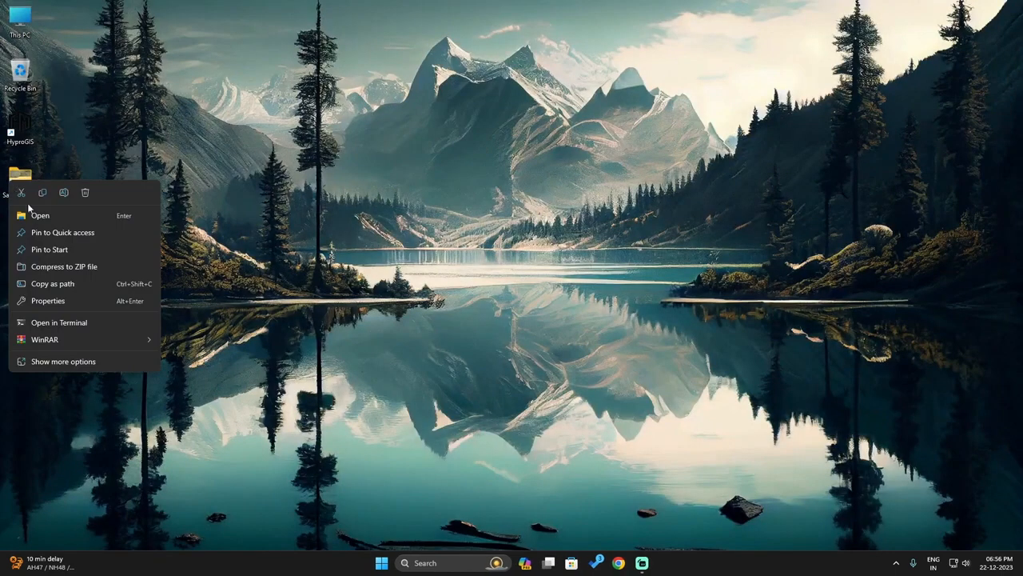
{"action": "left_click", "coordinate": [48, 302]}
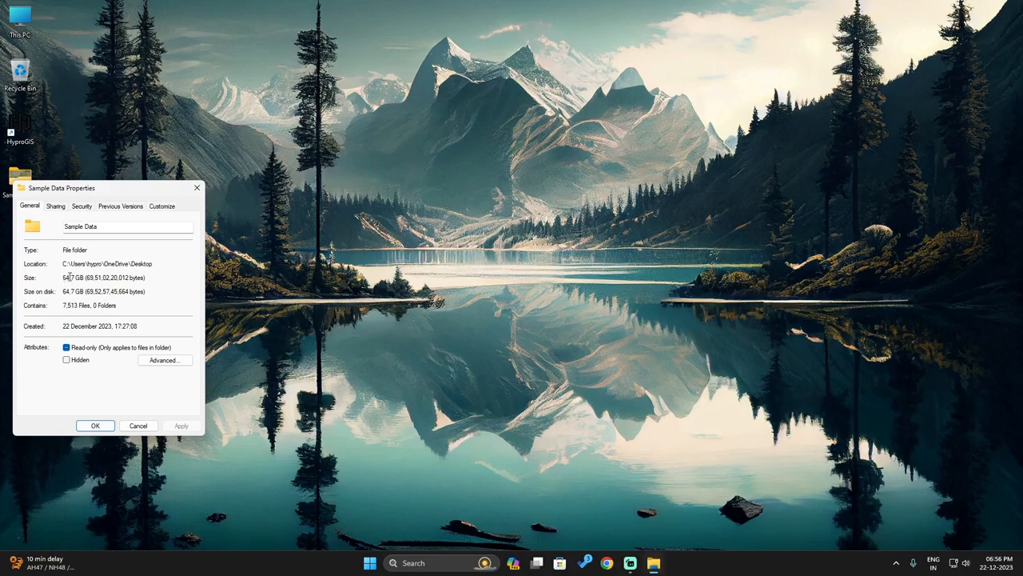
{"action": "left_click", "coordinate": [95, 425]}
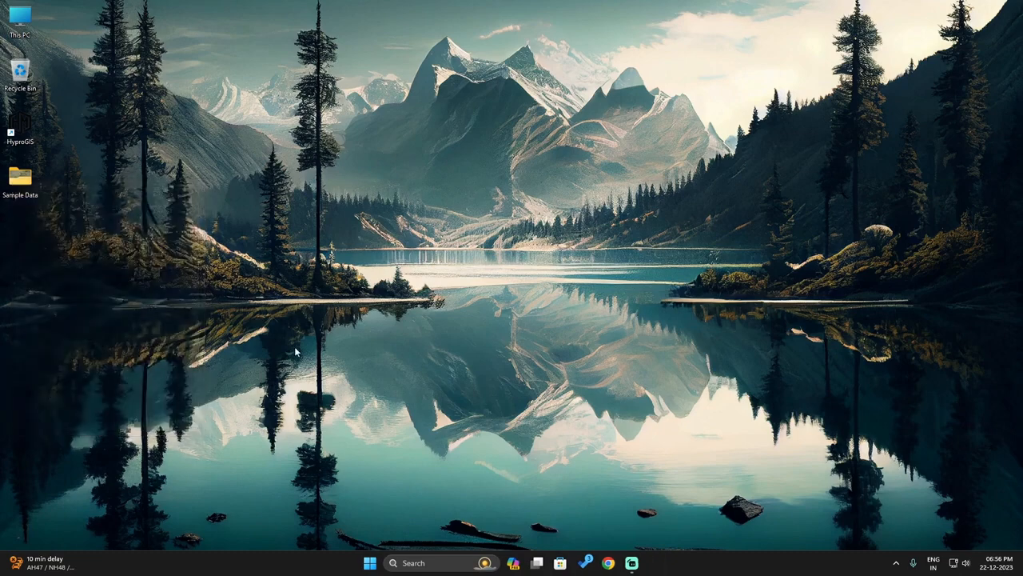
{"action": "key", "text": "super+s"}
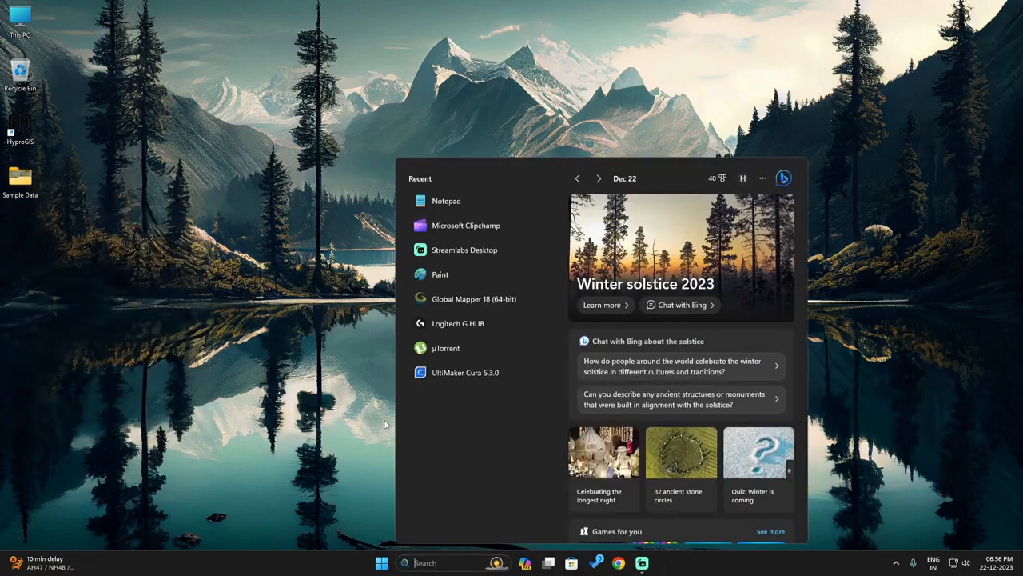
Step: Launch Global Mapper 18 and drag all Sample Data photos into it, accepting the many-files warning
{"action": "left_click", "coordinate": [454, 301]}
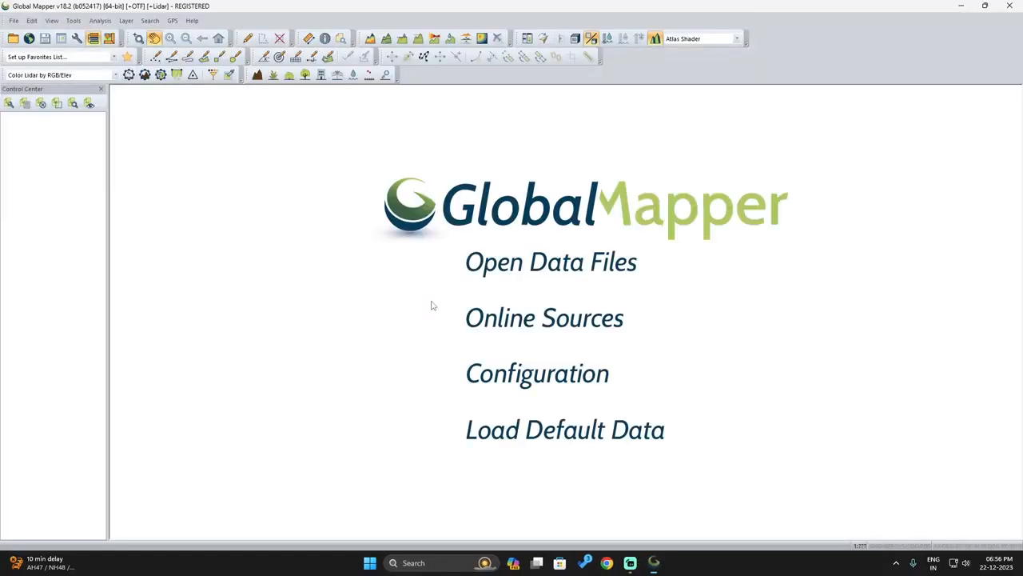
{"action": "left_click", "coordinate": [653, 566]}
{"action": "double_click", "coordinate": [19, 177]}
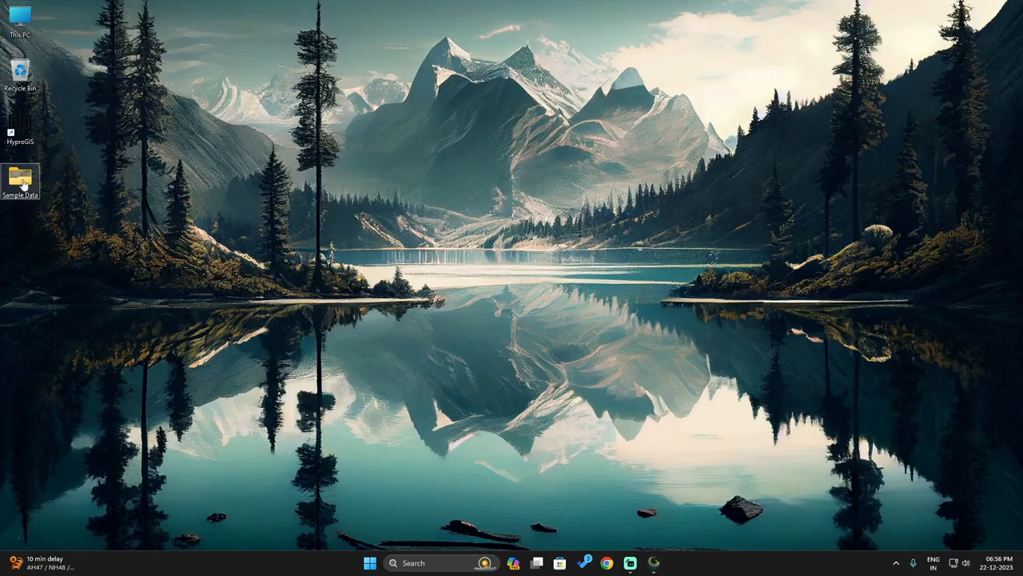
{"action": "key", "text": "ctrl+a"}
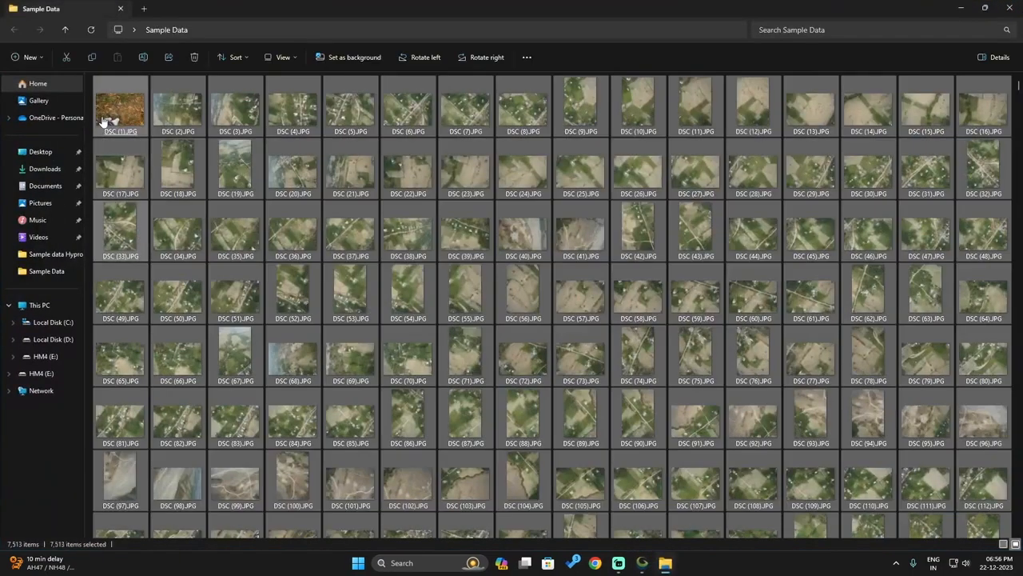
{"action": "left_click", "coordinate": [641, 562]}
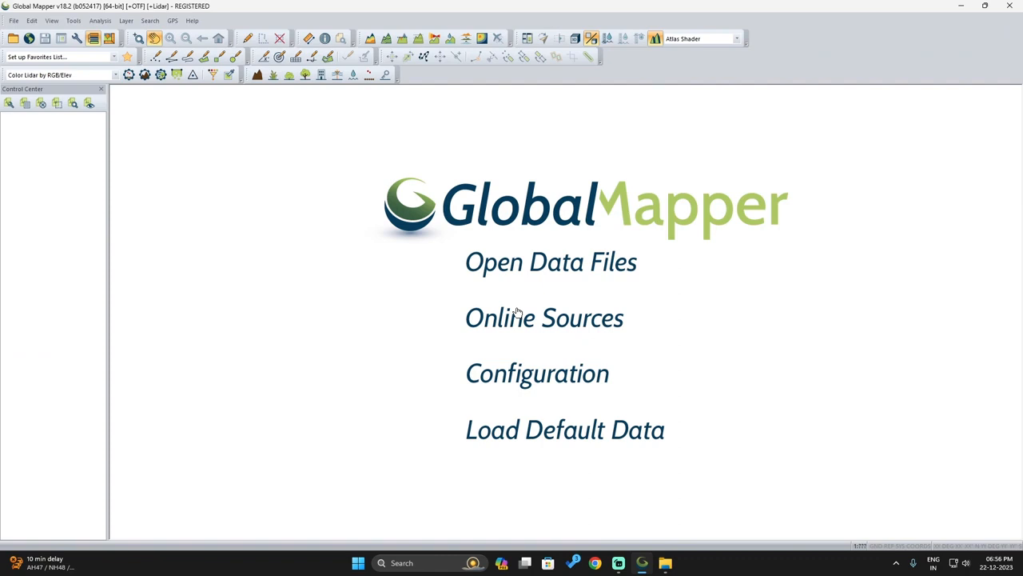
{"action": "left_click_drag", "start_coordinate": [487, 319], "coordinate": [532, 313]}
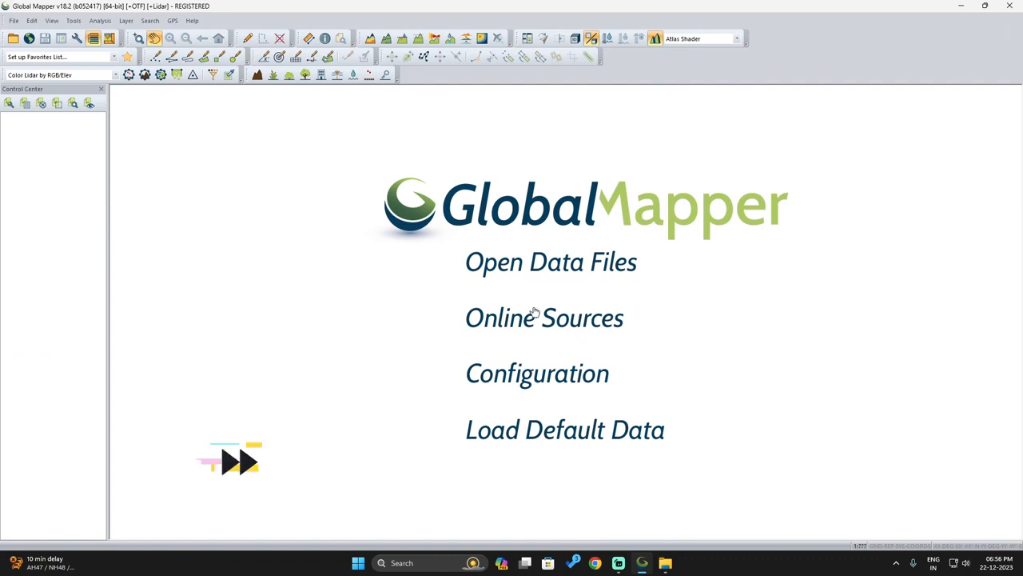
{"action": "left_click", "coordinate": [463, 343]}
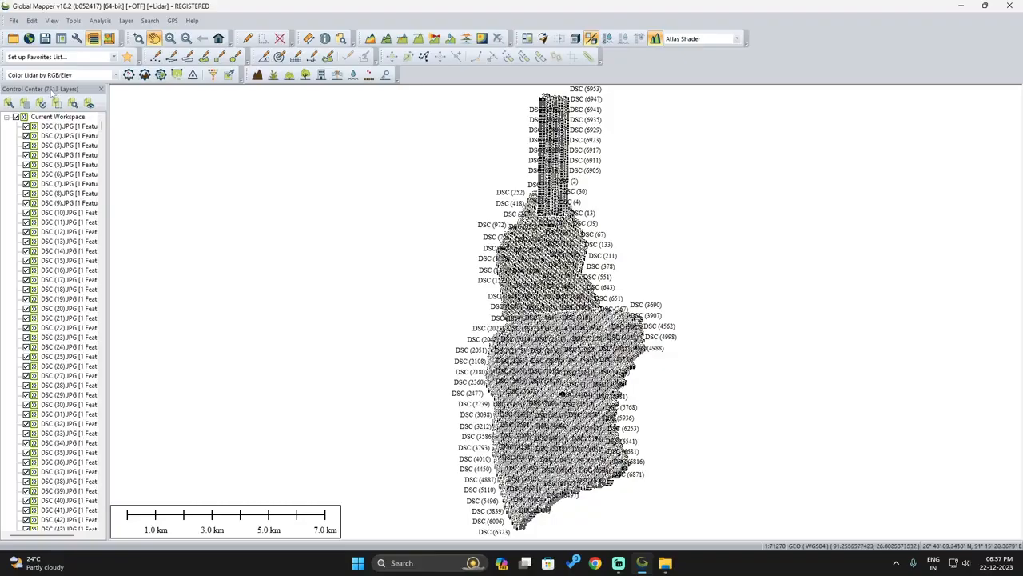
Step: Select every photo layer from DSC (1) to the last and assign them to group 'raw dataset'
{"action": "scroll", "coordinate": [540, 166], "scroll_direction": "up", "scroll_amount": 5}
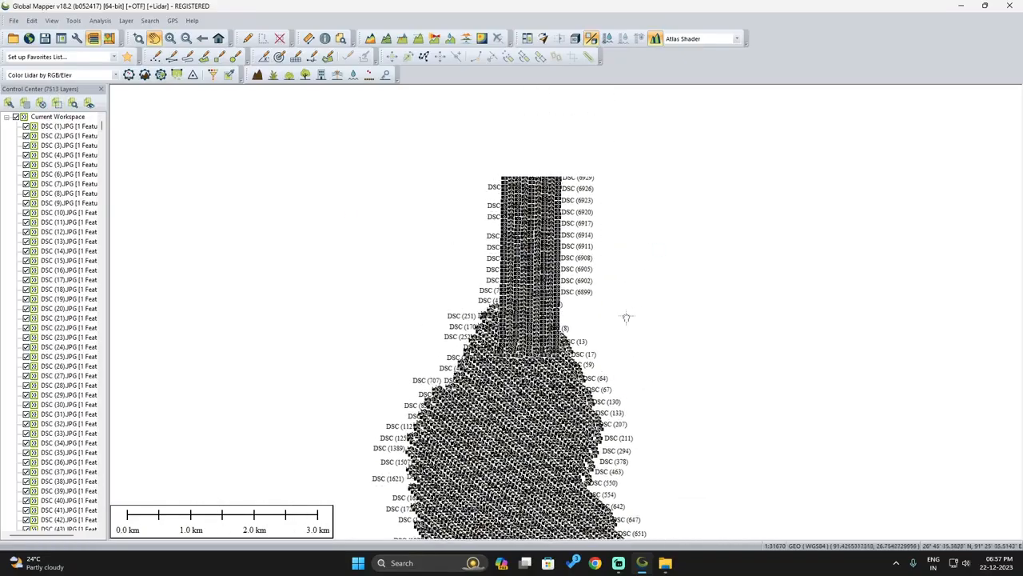
{"action": "scroll", "coordinate": [497, 406], "scroll_direction": "down", "scroll_amount": 3}
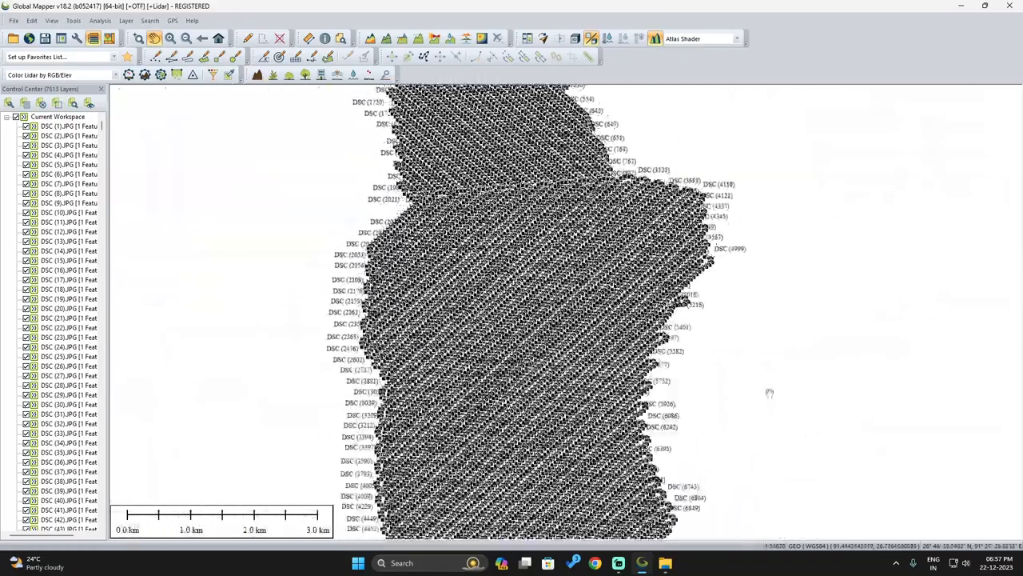
{"action": "left_click_drag", "start_coordinate": [753, 280], "coordinate": [754, 428]}
{"action": "left_click", "coordinate": [94, 126]}
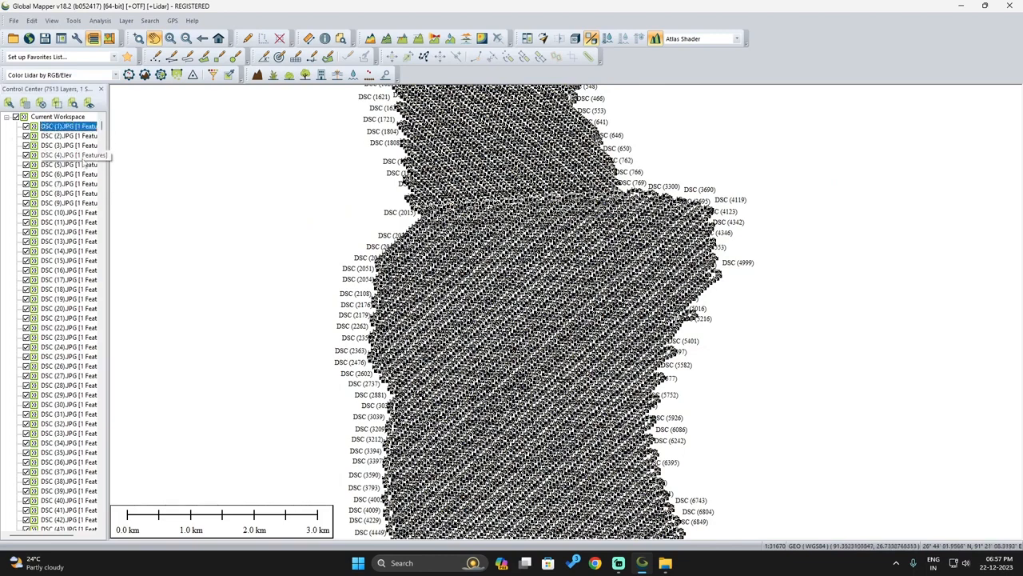
{"action": "left_click_drag", "start_coordinate": [102, 127], "coordinate": [106, 529]}
{"action": "left_click", "coordinate": [72, 519], "text": "shift"}
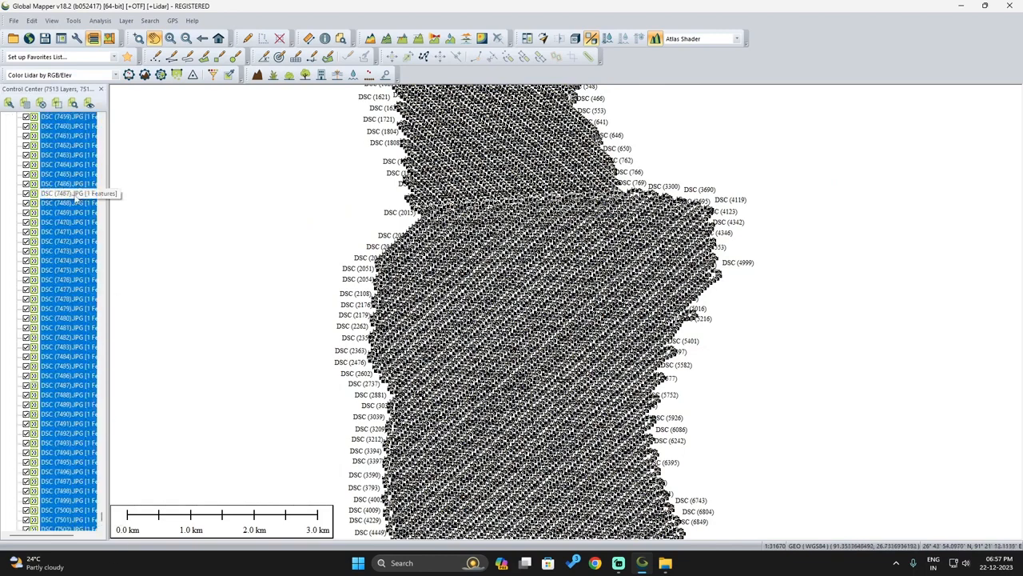
{"action": "left_click_drag", "start_coordinate": [102, 514], "coordinate": [99, 120]}
{"action": "right_click", "coordinate": [67, 132]}
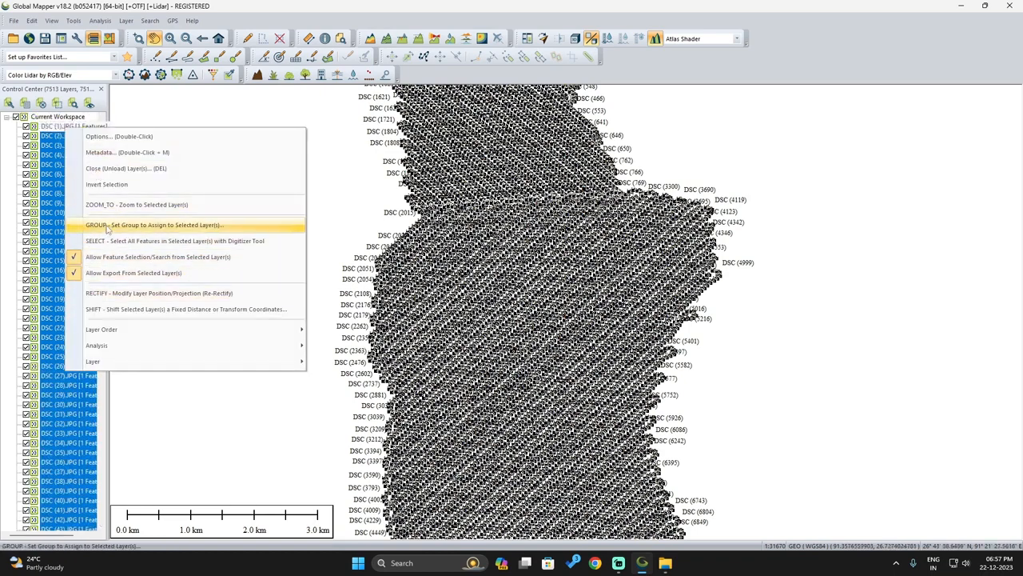
{"action": "left_click", "coordinate": [160, 226]}
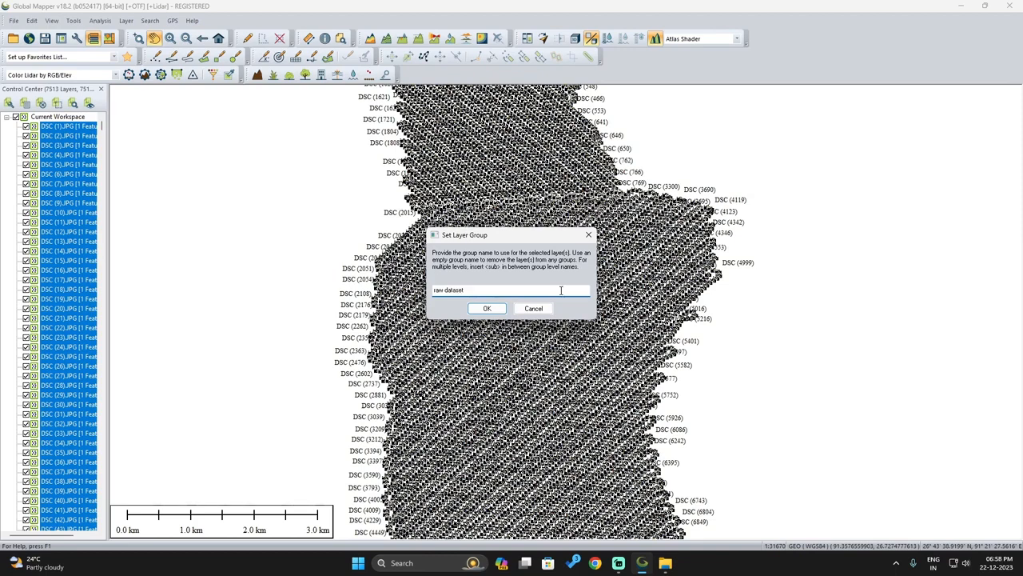
{"action": "left_click", "coordinate": [487, 308]}
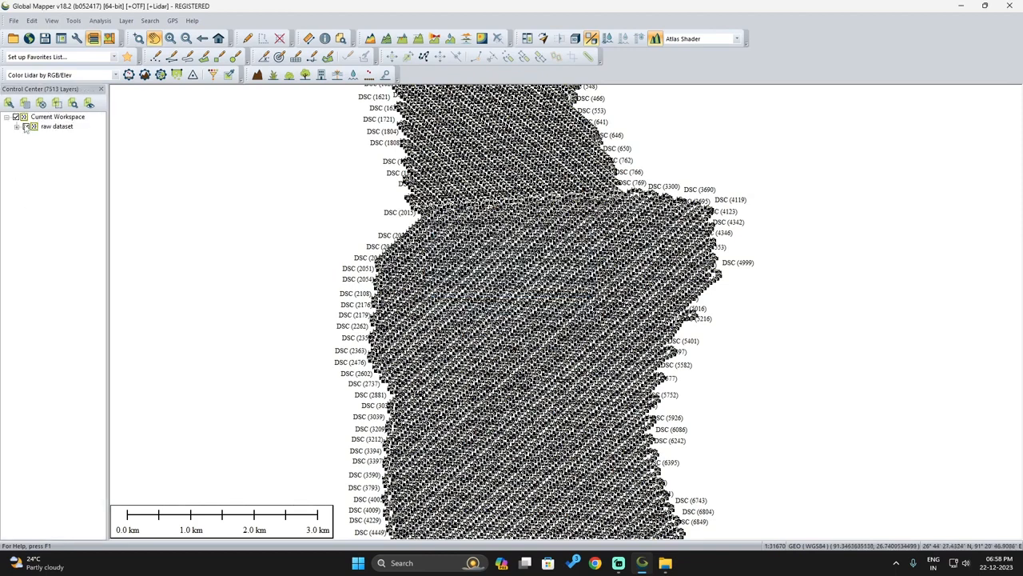
Step: Start an area feature and trace the first corners of the AOI around the photo points
{"action": "scroll", "coordinate": [496, 396], "scroll_direction": "down", "scroll_amount": 3}
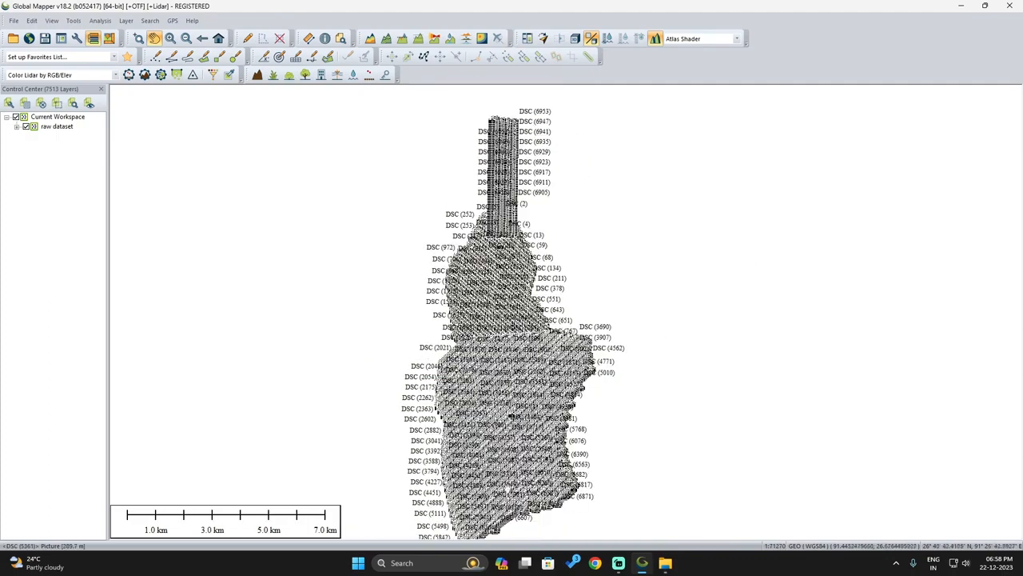
{"action": "scroll", "coordinate": [637, 432], "scroll_direction": "up", "scroll_amount": 5}
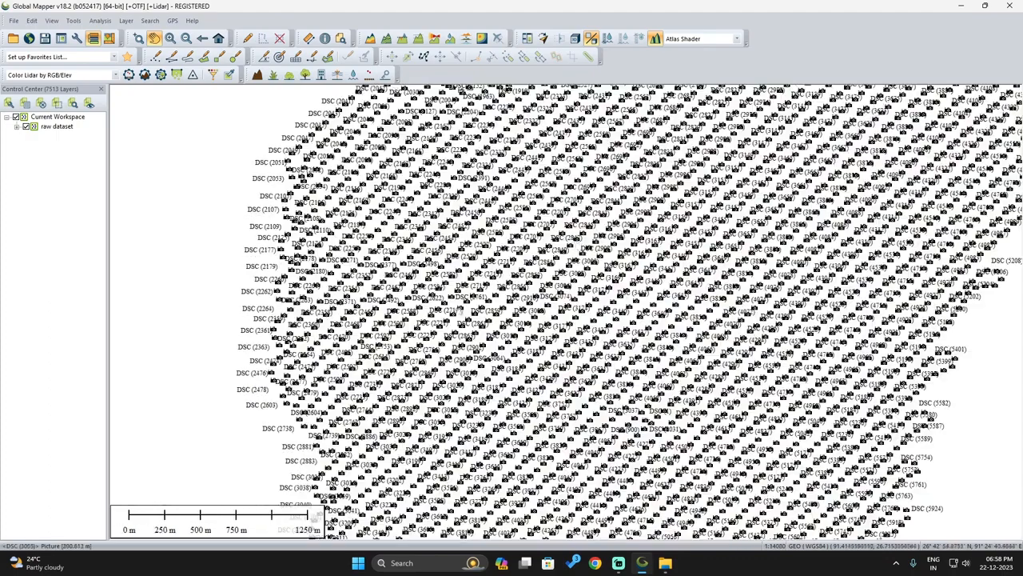
{"action": "scroll", "coordinate": [459, 365], "scroll_direction": "down", "scroll_amount": 3}
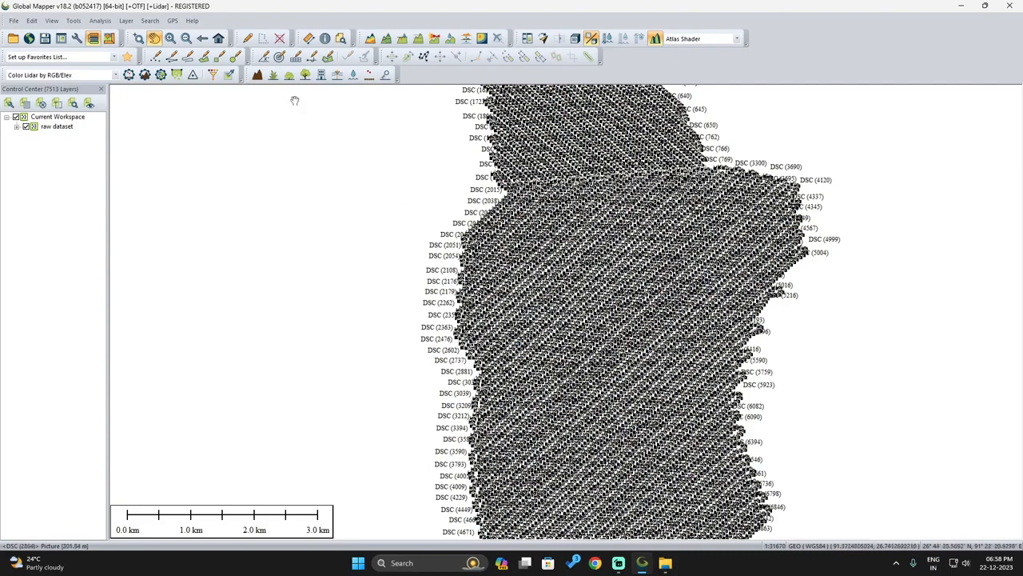
{"action": "scroll", "coordinate": [354, 145], "scroll_direction": "up", "scroll_amount": 1}
{"action": "scroll", "coordinate": [628, 238], "scroll_direction": "up", "scroll_amount": 1}
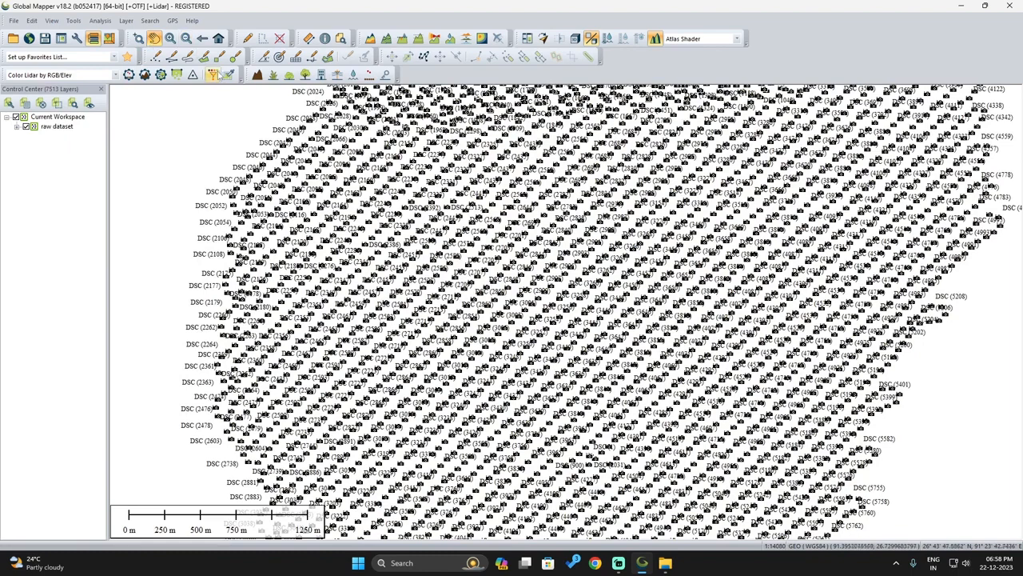
{"action": "left_click", "coordinate": [204, 58]}
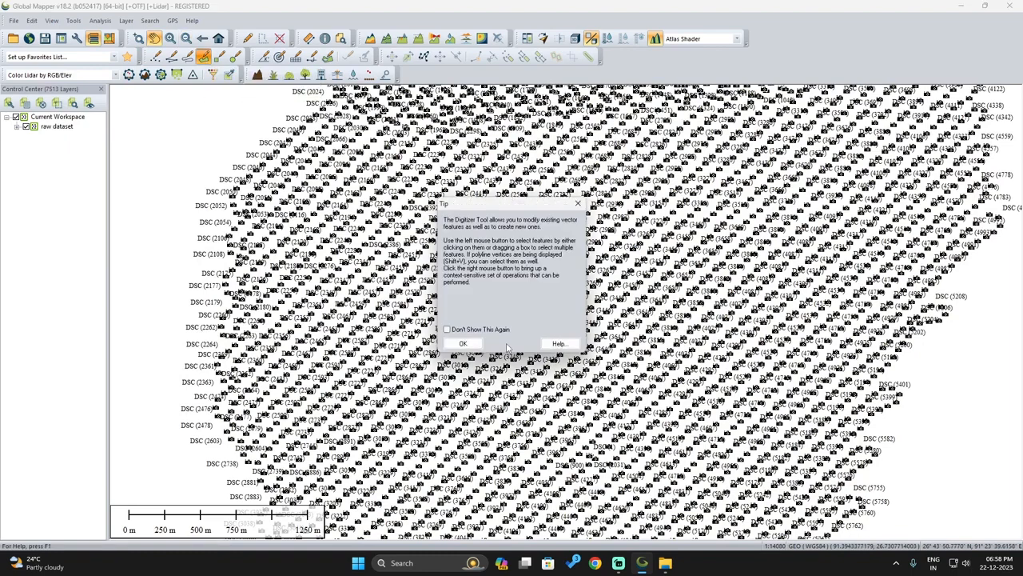
{"action": "left_click", "coordinate": [473, 345]}
{"action": "left_click", "coordinate": [578, 358]}
{"action": "left_click", "coordinate": [354, 178]}
{"action": "left_click", "coordinate": [632, 118]}
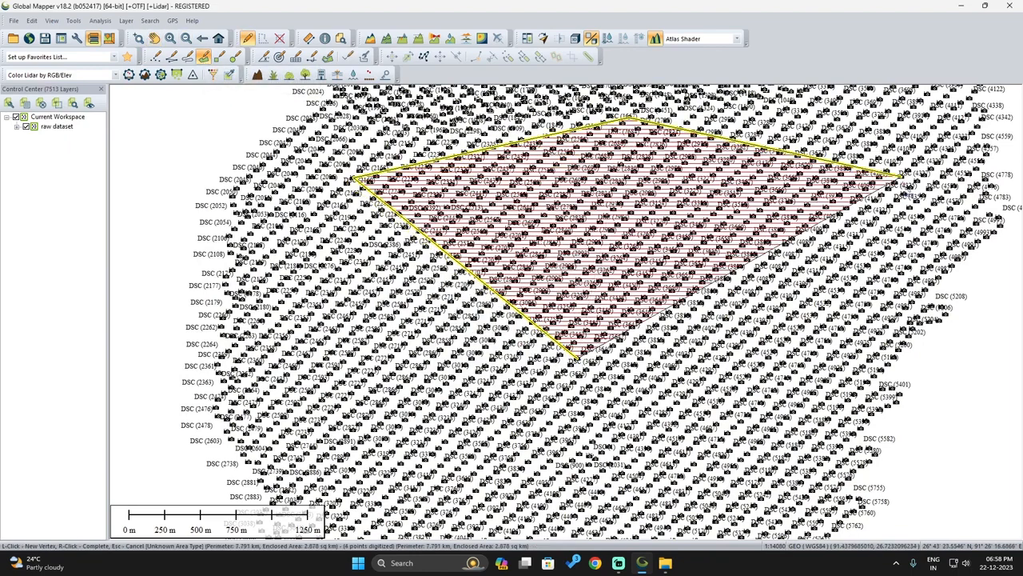
{"action": "left_click", "coordinate": [810, 184]}
Step: Close the AOI outline and name the 5.255 sq km polygon 'current aoi'
{"action": "left_click", "coordinate": [810, 437]}
{"action": "left_click", "coordinate": [731, 509]}
{"action": "left_click", "coordinate": [418, 505]}
{"action": "right_click", "coordinate": [582, 365]}
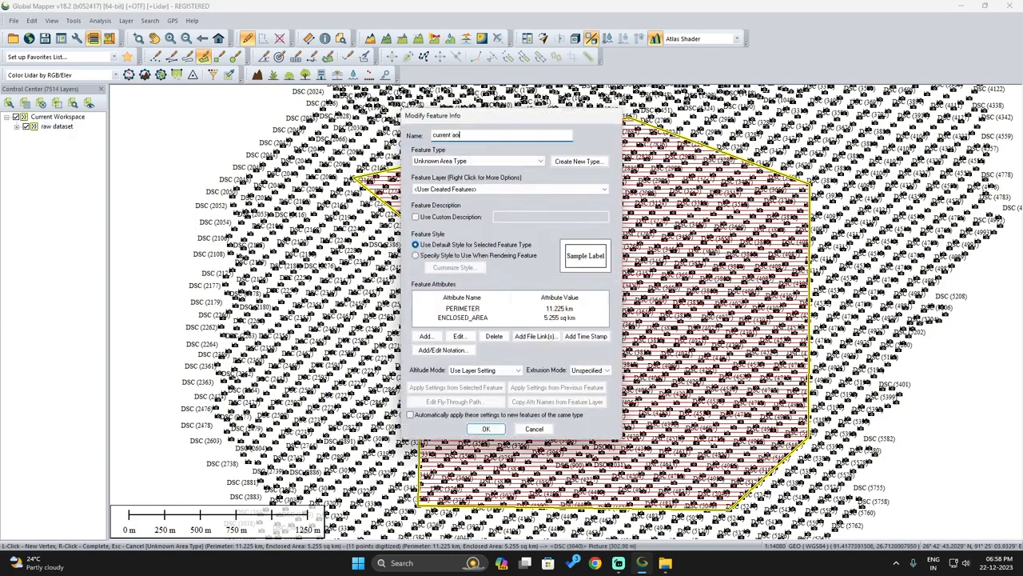
{"action": "left_click", "coordinate": [486, 429]}
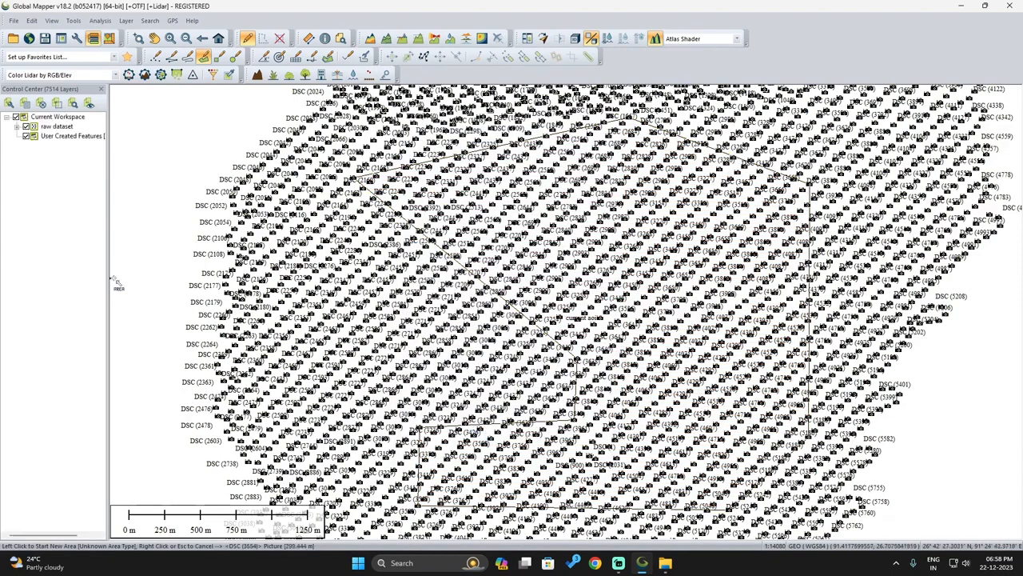
Step: Export the User Created Features layer as KML/KMZ file 'current aoi' on the Desktop
{"action": "right_click", "coordinate": [62, 141]}
{"action": "mouse_move", "coordinate": [142, 392]}
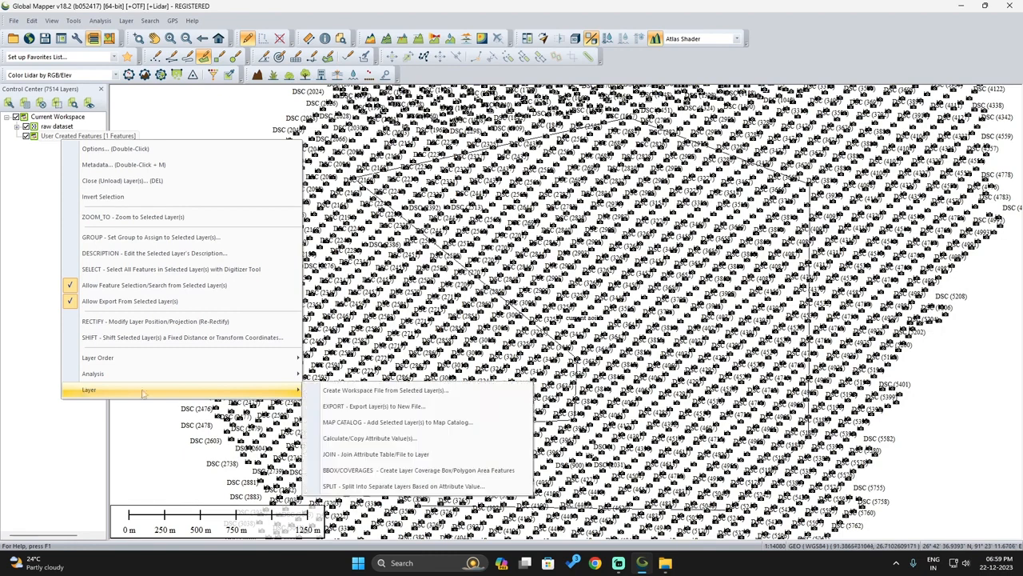
{"action": "left_click", "coordinate": [341, 407]}
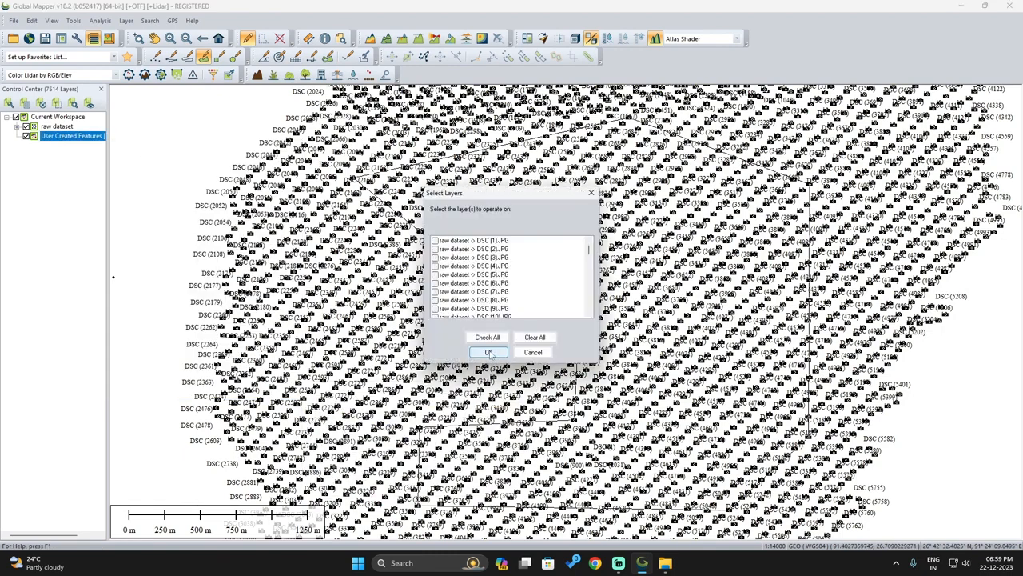
{"action": "left_click_drag", "start_coordinate": [588, 253], "coordinate": [592, 312]}
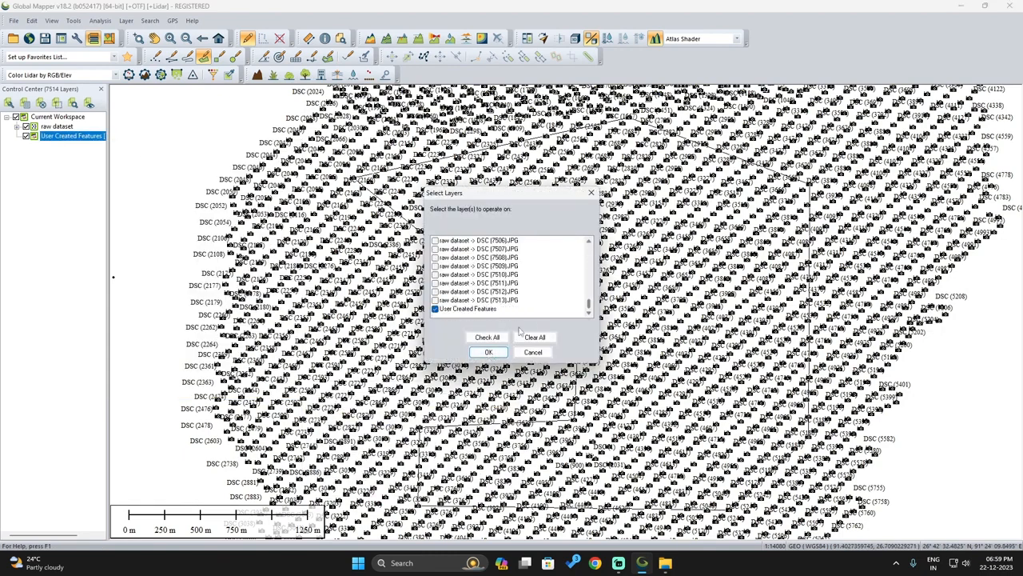
{"action": "left_click", "coordinate": [486, 353]}
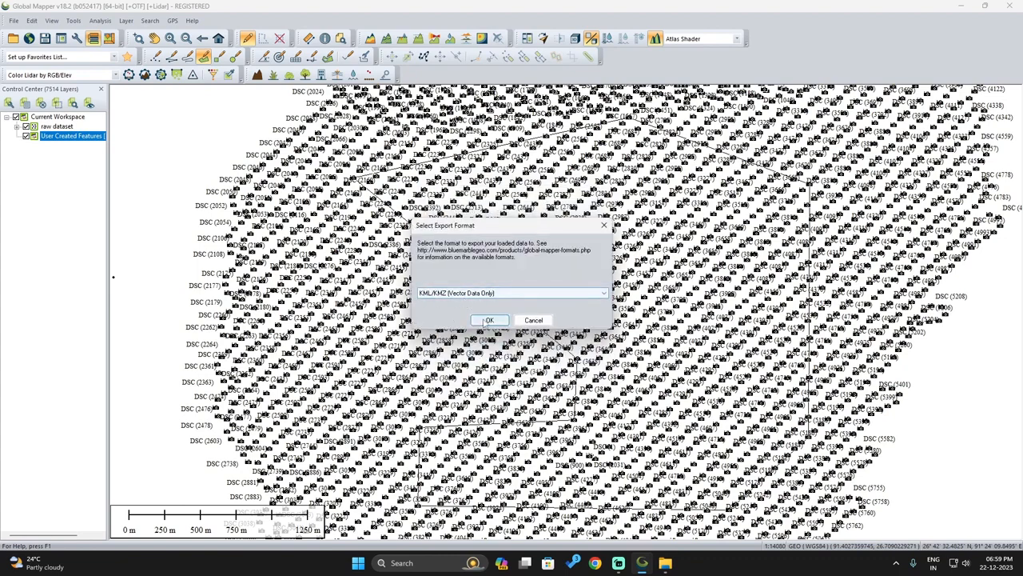
{"action": "left_click", "coordinate": [488, 320]}
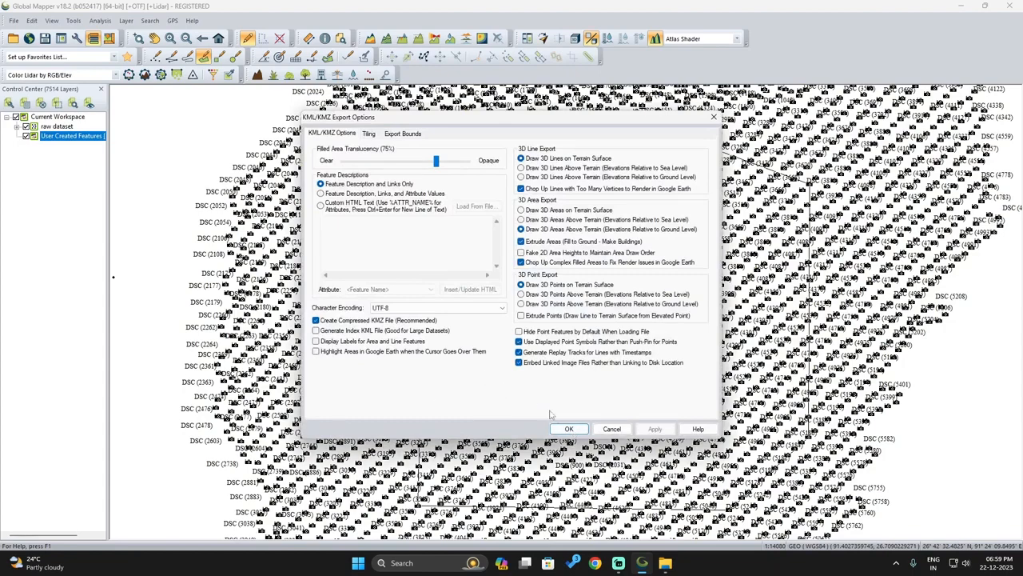
{"action": "left_click", "coordinate": [568, 429]}
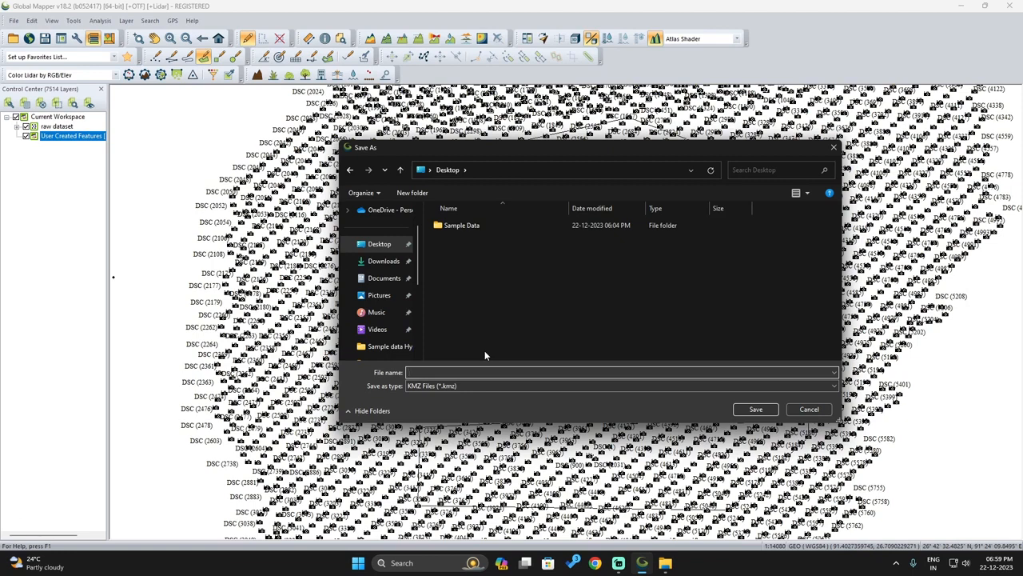
{"action": "type", "text": "current aoi"}
{"action": "left_click", "coordinate": [755, 410]}
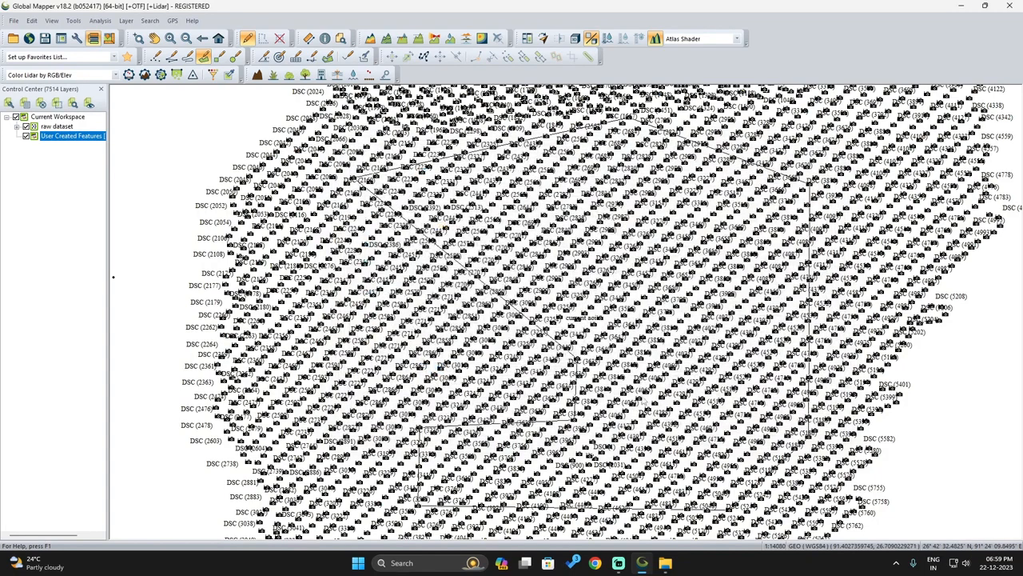
{"action": "left_click", "coordinate": [27, 127]}
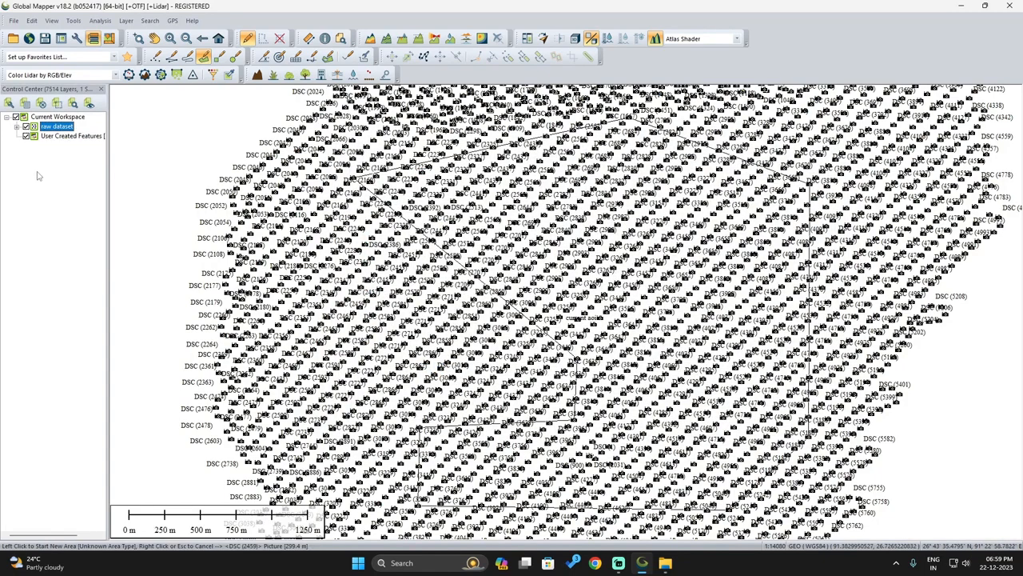
{"action": "key", "text": "space"}
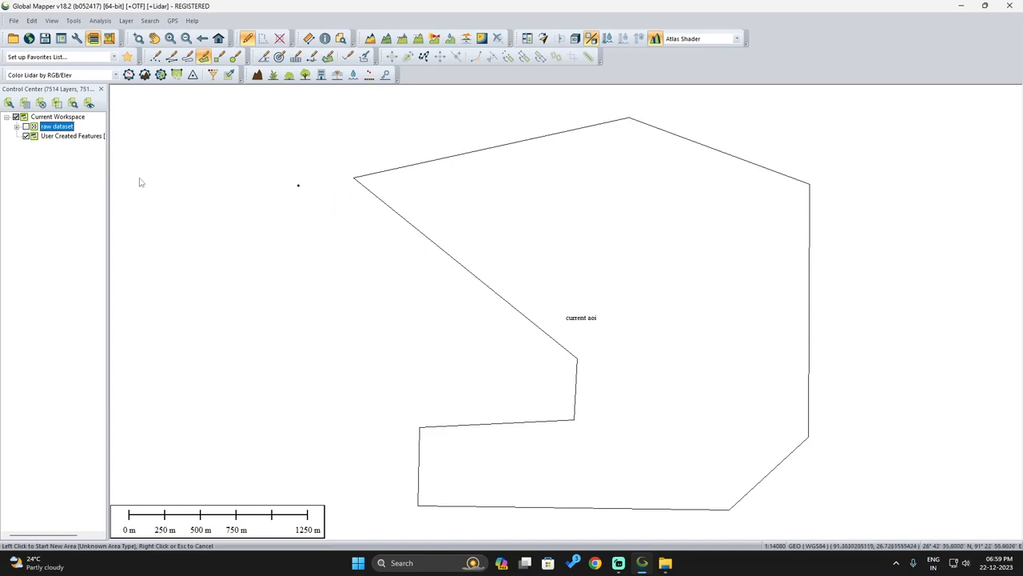
Step: Rename the desktop file 'current aoi.kmz' to 'current aoi.kml'
{"action": "left_click", "coordinate": [961, 11]}
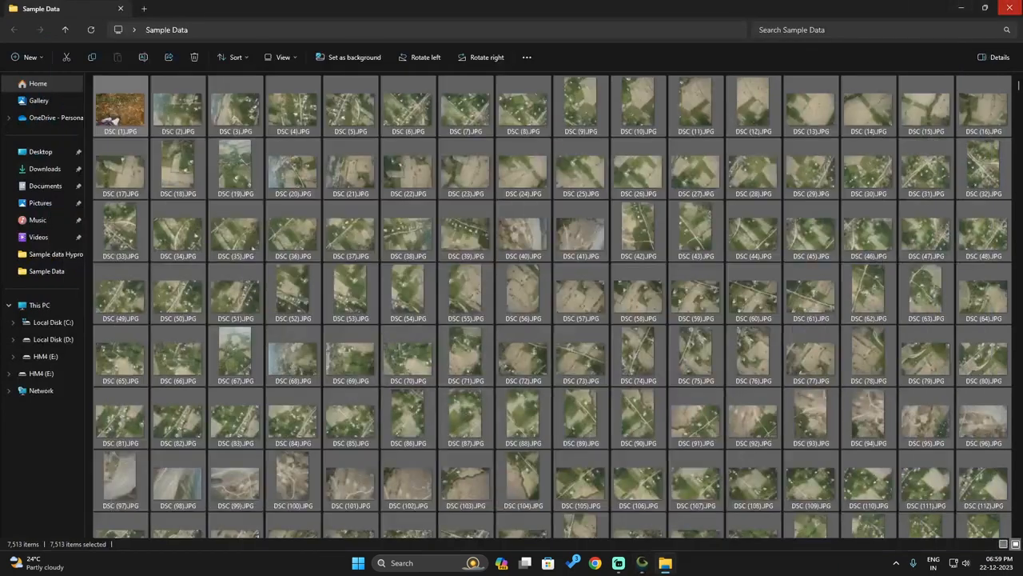
{"action": "left_click", "coordinate": [1008, 6]}
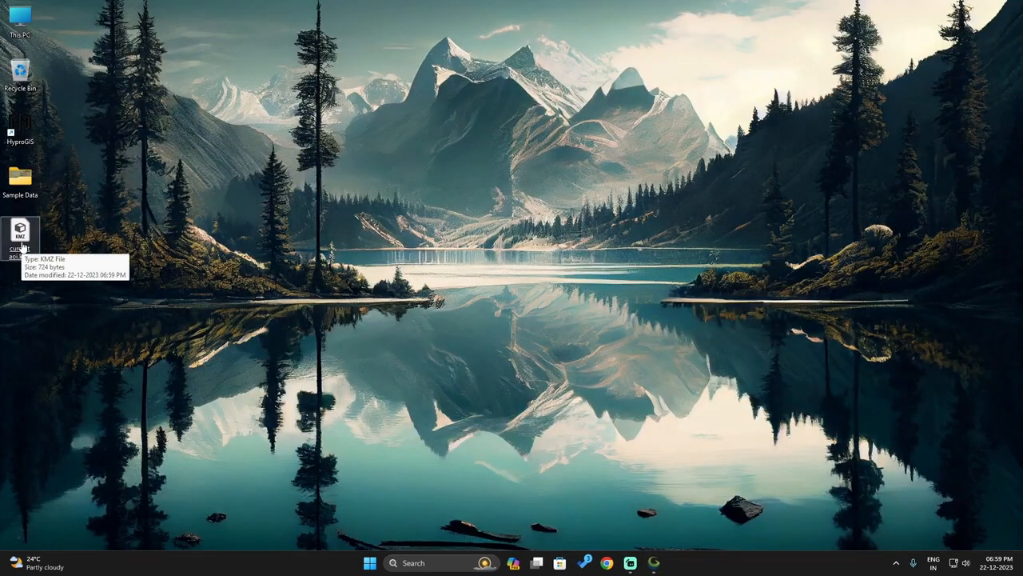
{"action": "right_click", "coordinate": [22, 248]}
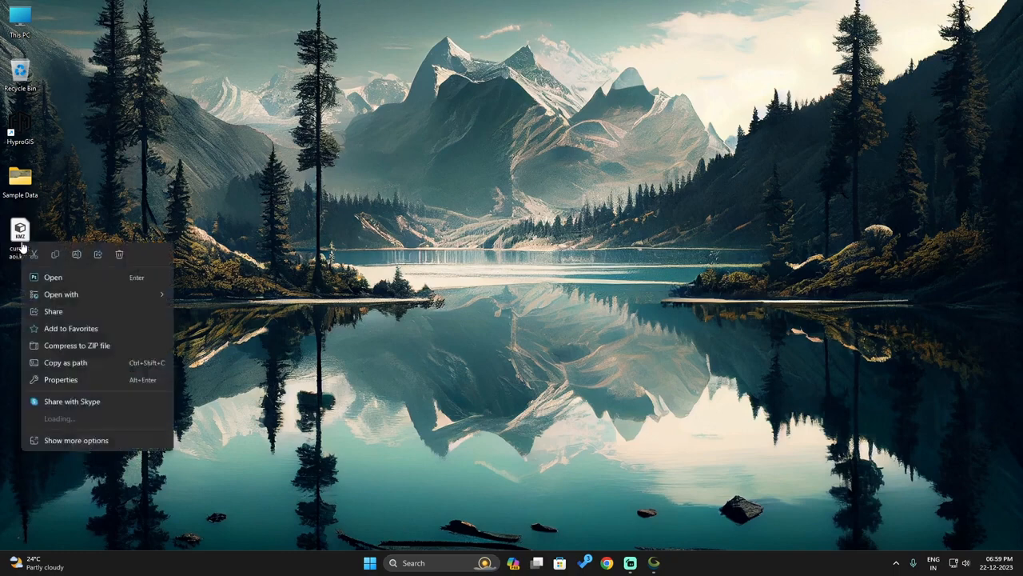
{"action": "left_click", "coordinate": [76, 254]}
{"action": "key", "text": "BackSpace"}
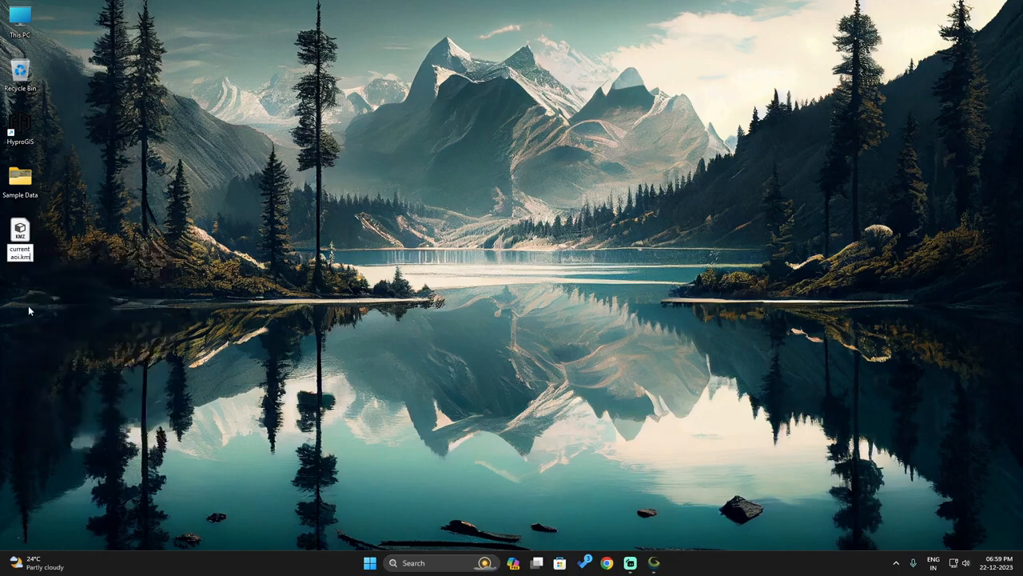
{"action": "type", "text": "l"}
{"action": "key", "text": "Return"}
{"action": "key", "text": "Return"}
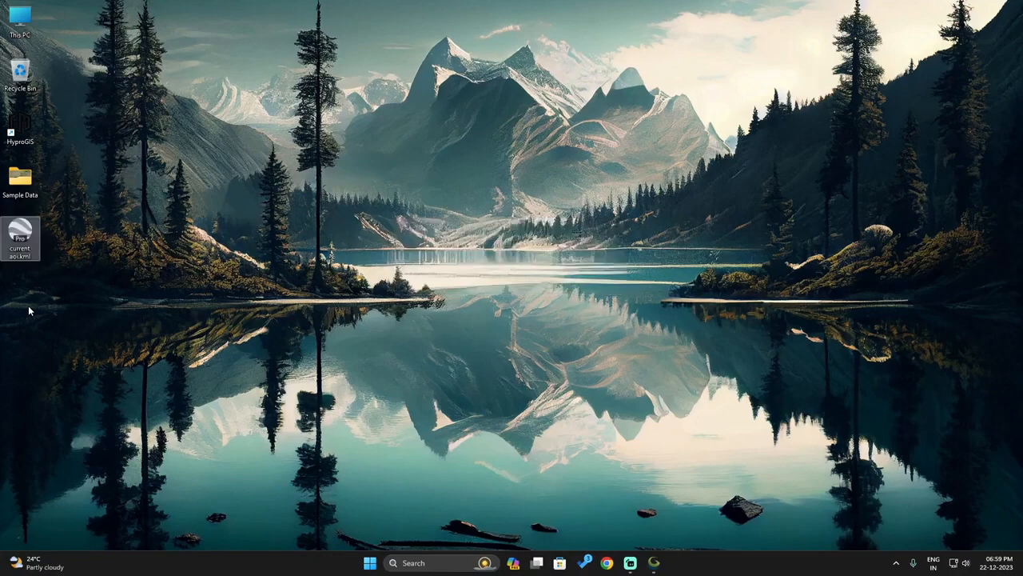
Step: Open current aoi.kml in Google Earth Pro and expand it to the Area Features folder
{"action": "double_click", "coordinate": [20, 238]}
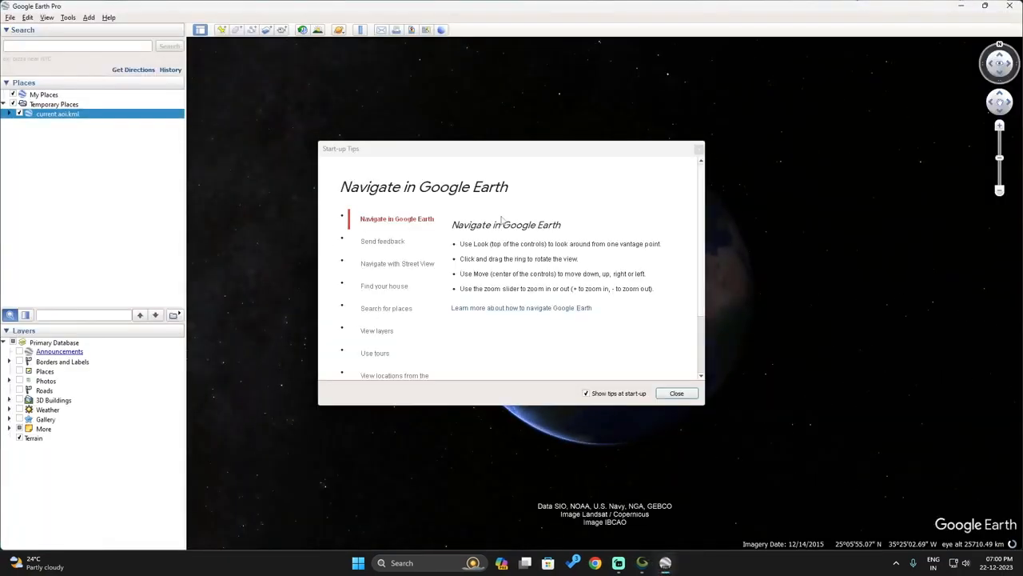
{"action": "left_click", "coordinate": [700, 149]}
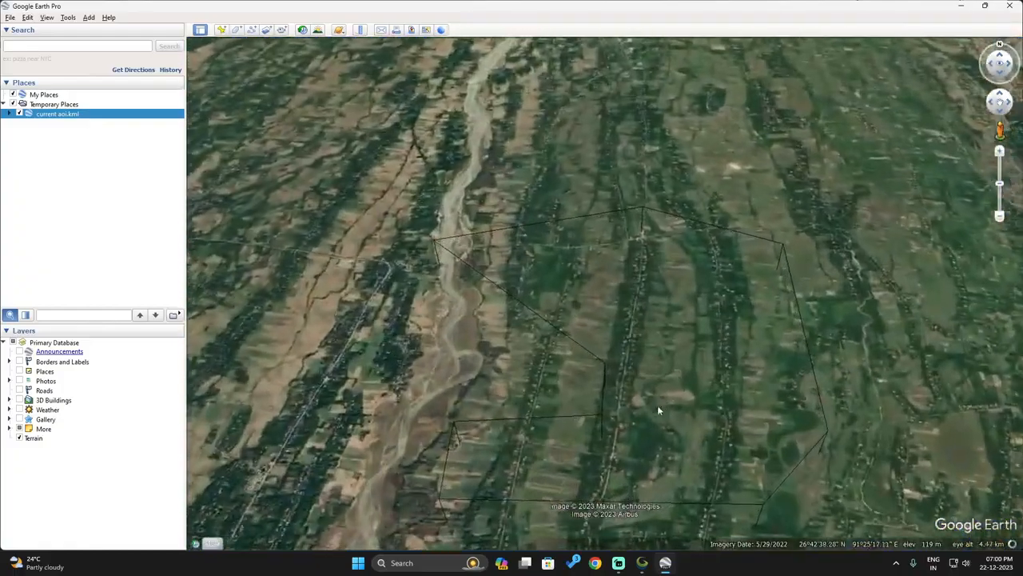
{"action": "left_click_drag", "start_coordinate": [691, 402], "coordinate": [683, 340]}
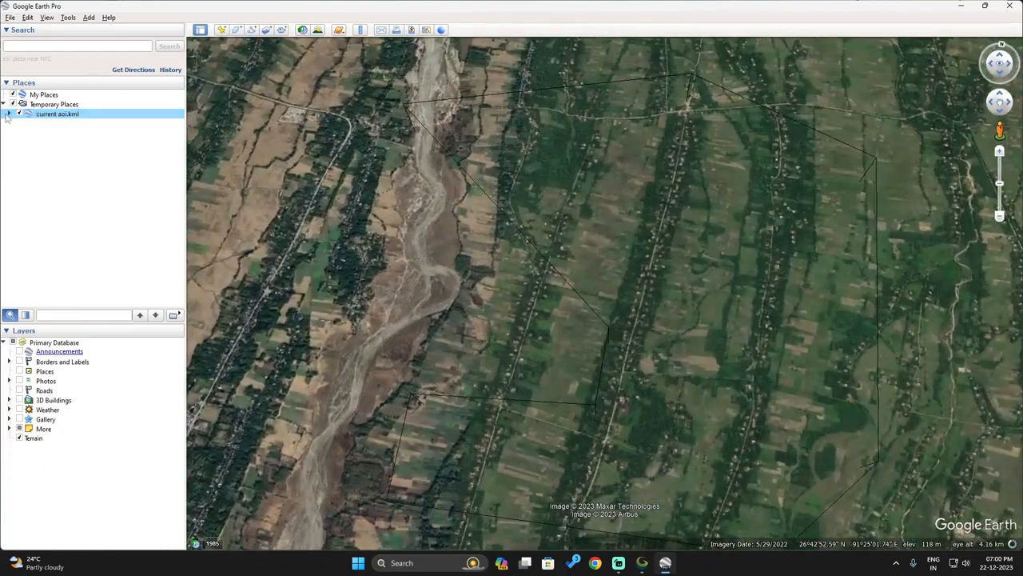
{"action": "left_click", "coordinate": [7, 114]}
{"action": "left_click", "coordinate": [16, 123]}
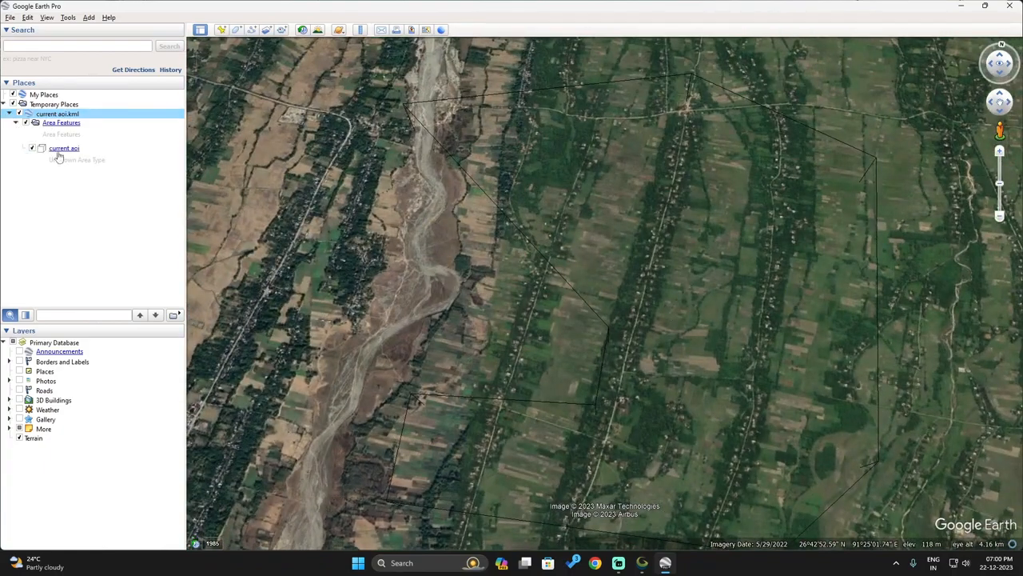
Step: Save the current aoi polygon as a KML file, replacing the existing current aoi.kml
{"action": "right_click", "coordinate": [61, 150]}
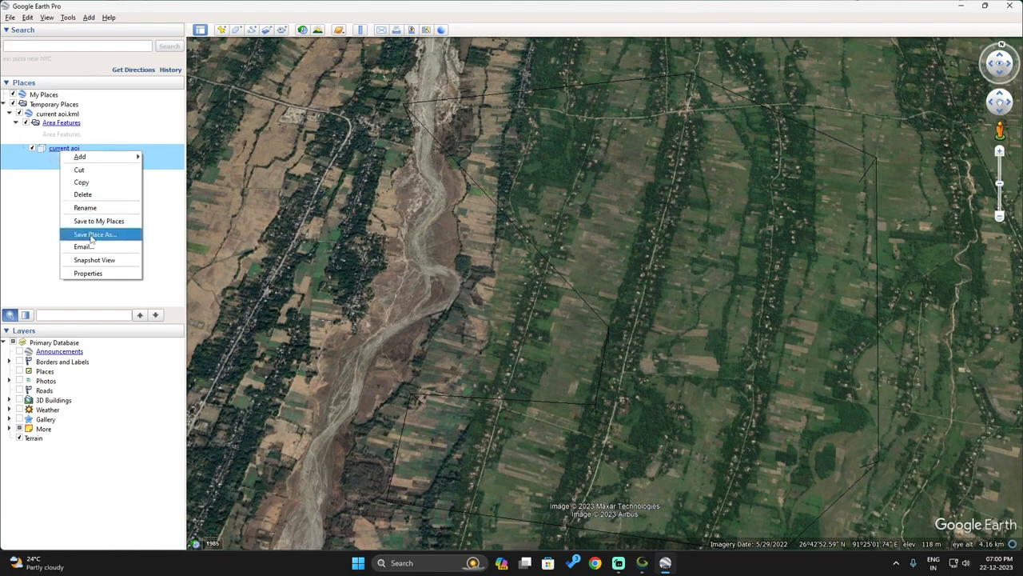
{"action": "left_click", "coordinate": [92, 238]}
{"action": "left_click", "coordinate": [117, 259]}
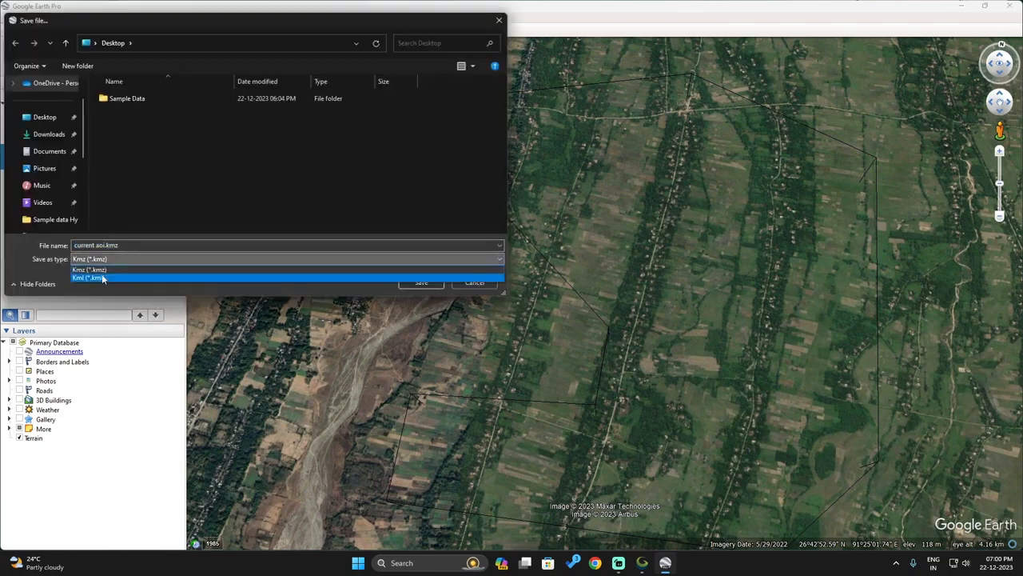
{"action": "left_click", "coordinate": [103, 278]}
{"action": "key", "text": "Return"}
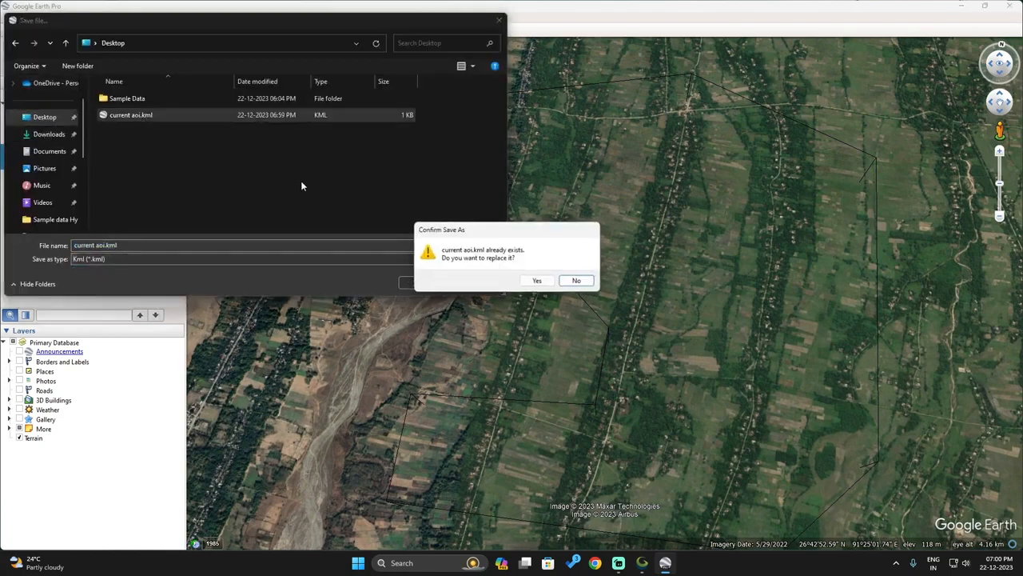
{"action": "left_click", "coordinate": [537, 279]}
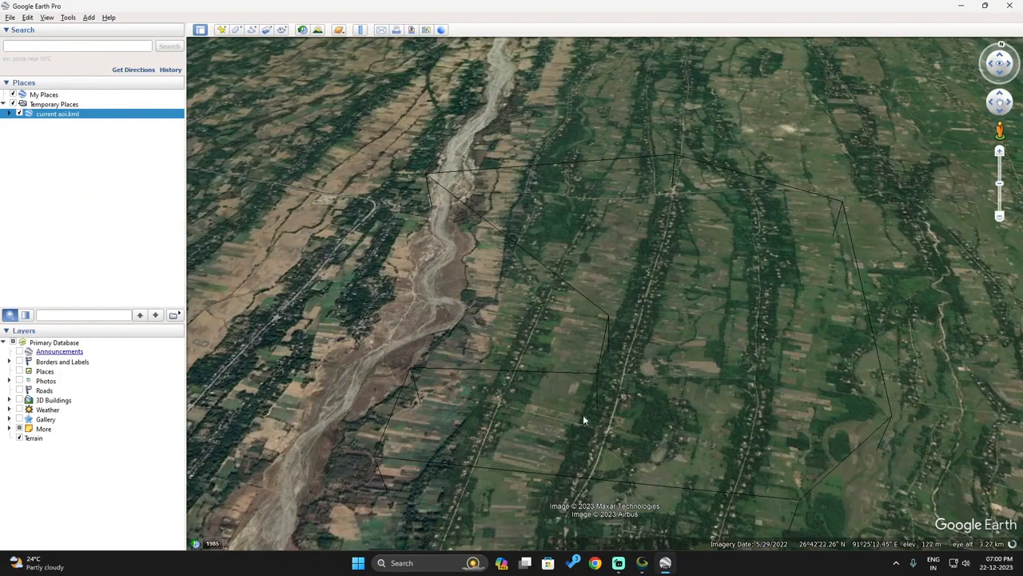
Step: View the current aoi polygon's measurements with area shown in square kilometres (5.25)
{"action": "left_click", "coordinate": [9, 113]}
{"action": "right_click", "coordinate": [45, 122]}
{"action": "left_click", "coordinate": [120, 246]}
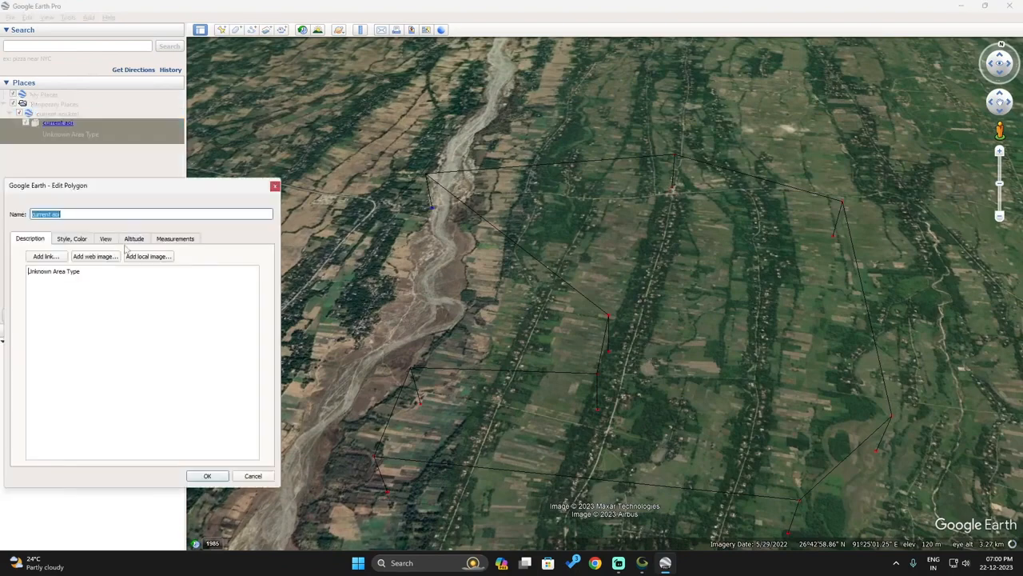
{"action": "left_click", "coordinate": [171, 239]}
{"action": "left_click", "coordinate": [200, 273]}
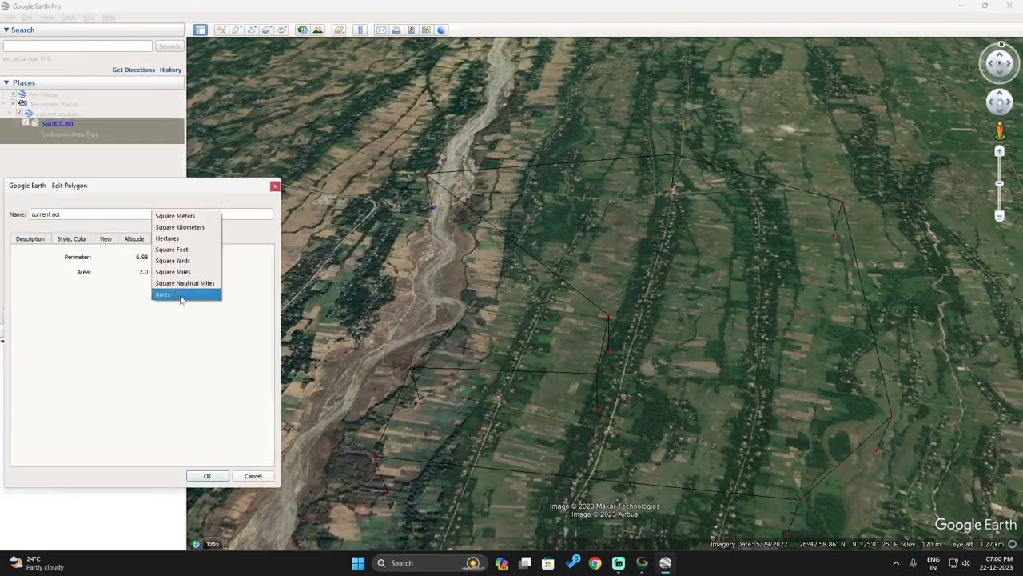
{"action": "left_click", "coordinate": [184, 237]}
{"action": "left_click", "coordinate": [206, 476]}
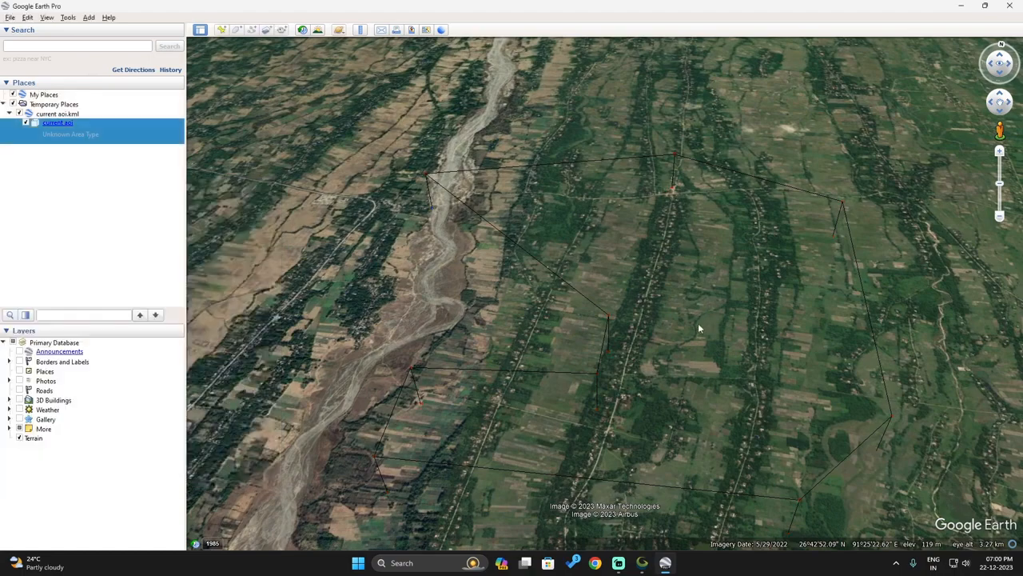
Step: Zoom out, then quit Google Earth Pro, discarding the temporary places
{"action": "scroll", "coordinate": [665, 311], "scroll_direction": "down", "scroll_amount": 5}
{"action": "scroll", "coordinate": [665, 311], "scroll_direction": "down", "scroll_amount": 3}
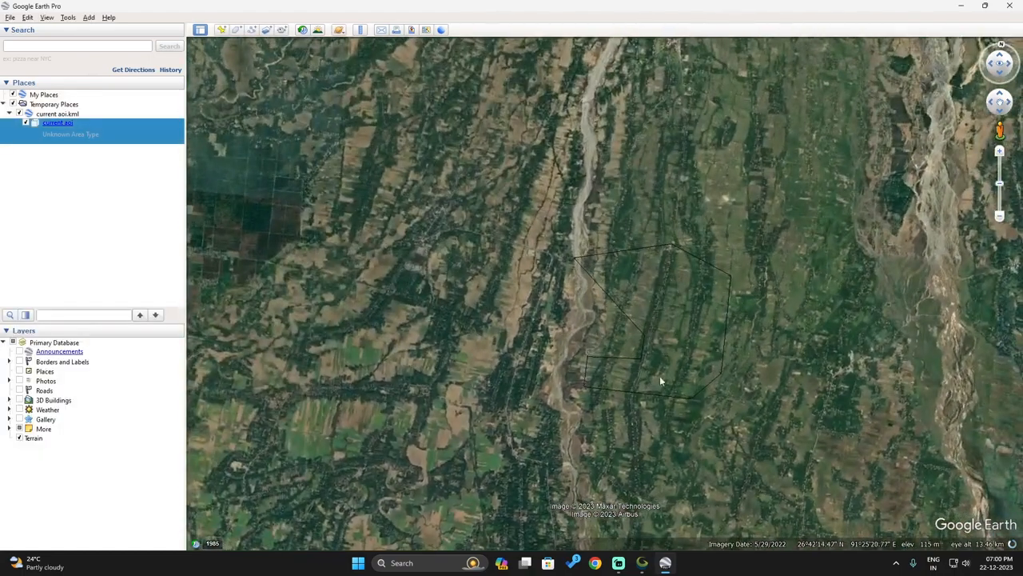
{"action": "key", "text": "alt+F4"}
{"action": "left_click", "coordinate": [569, 292]}
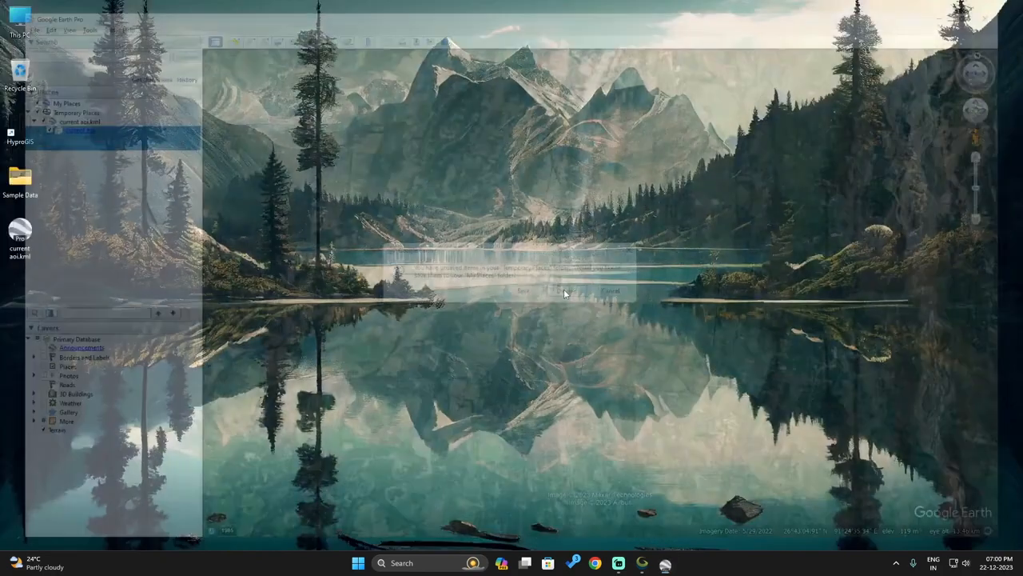
Step: Launch HyproGIS and sign in with the account e-mail and password
{"action": "double_click", "coordinate": [31, 124]}
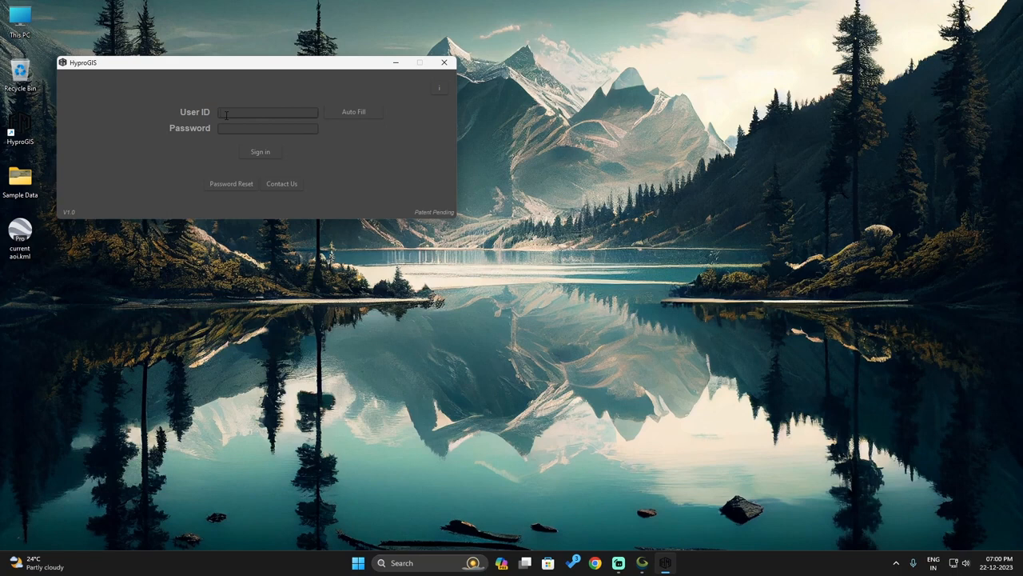
{"action": "key", "text": "Tab"}
{"action": "key", "text": "Tab"}
{"action": "left_click", "coordinate": [249, 155]}
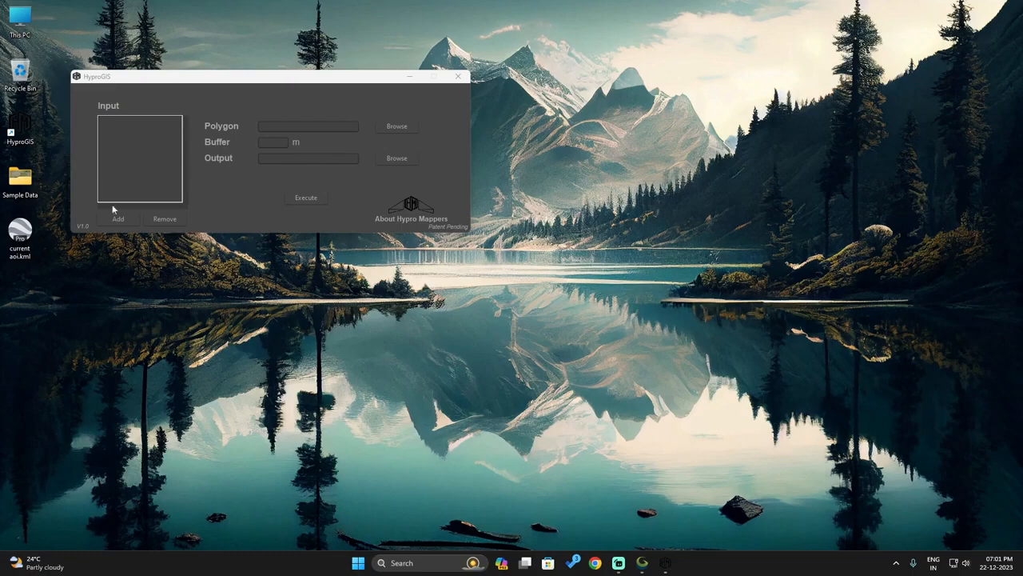
Step: Add the Sample Data folder as the HyproGIS input
{"action": "left_click", "coordinate": [118, 219]}
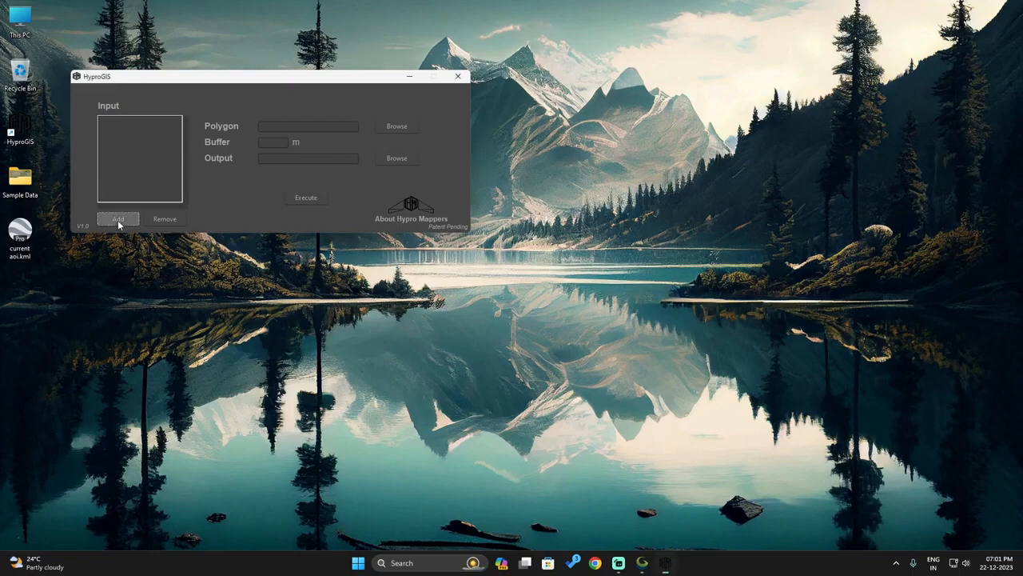
{"action": "left_click", "coordinate": [198, 171]}
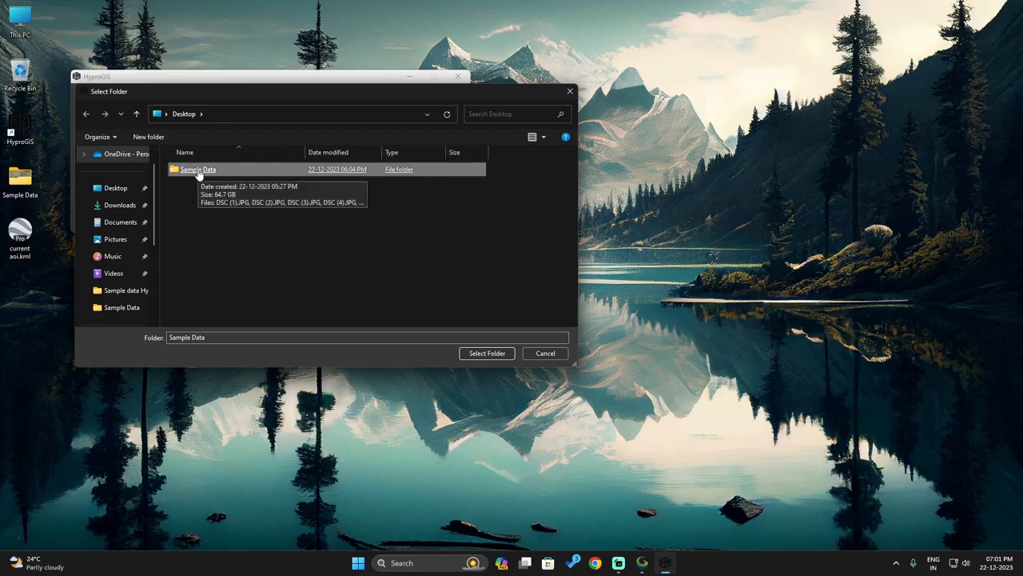
{"action": "left_click", "coordinate": [484, 352]}
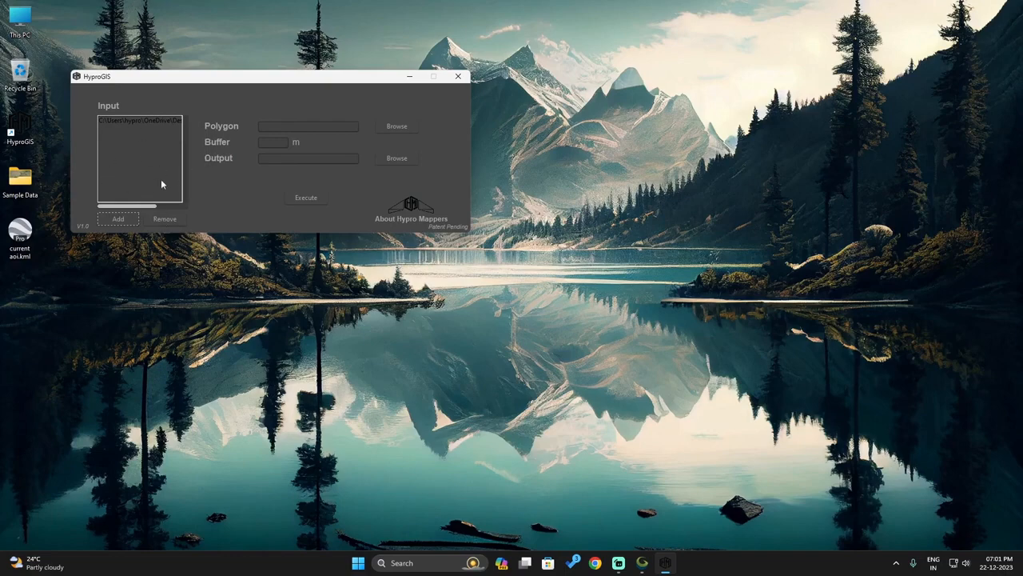
Step: Set Desktop\current aoi.kml as the clipping polygon, leaving the buffer at 0
{"action": "left_click", "coordinate": [271, 127]}
{"action": "left_click", "coordinate": [390, 127]}
{"action": "left_click", "coordinate": [115, 188]}
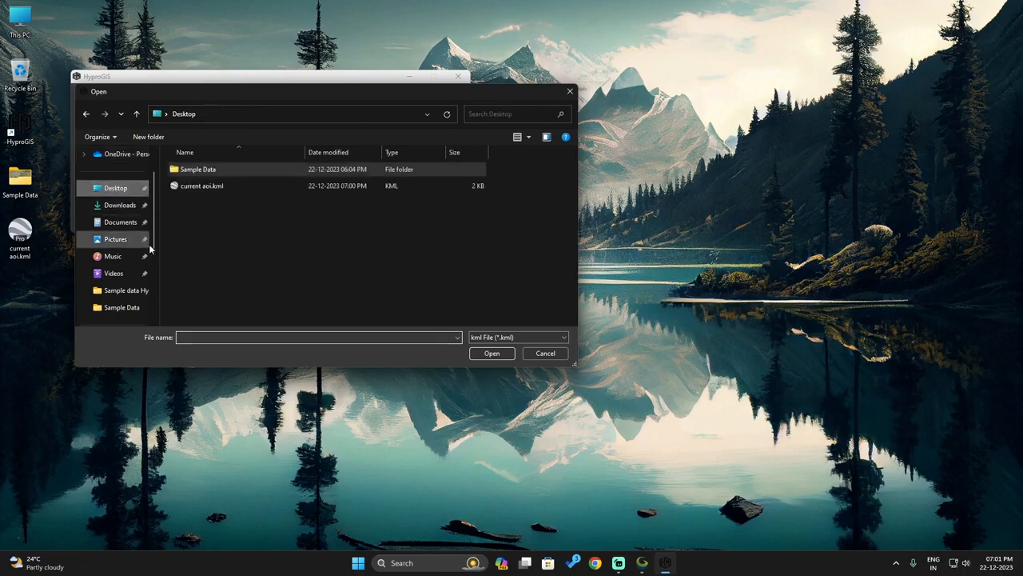
{"action": "left_click", "coordinate": [197, 187]}
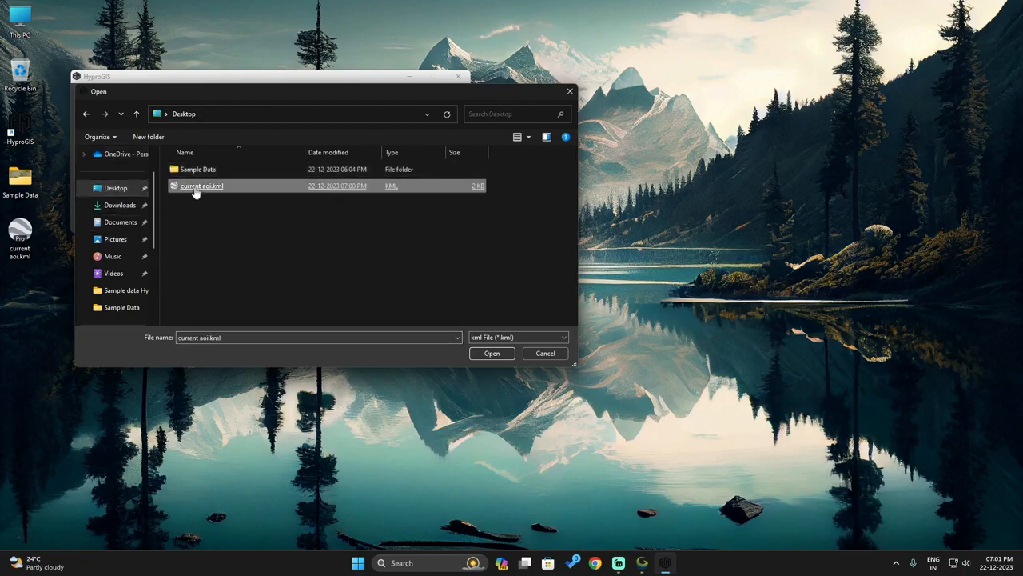
{"action": "left_click", "coordinate": [489, 353]}
{"action": "key", "text": "Tab"}
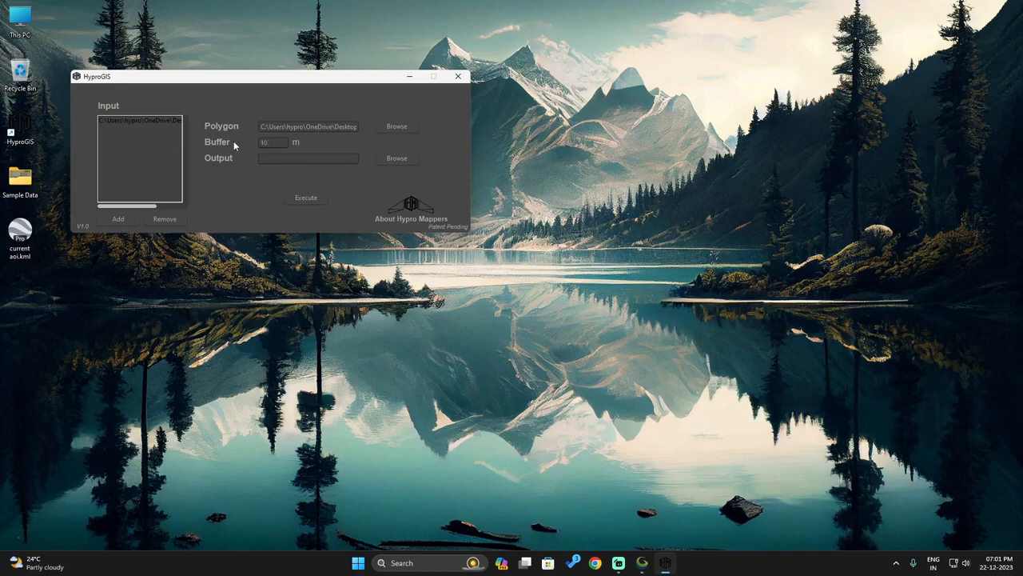
Step: Create a new Desktop folder 'output data' and set it as the Output location
{"action": "left_click", "coordinate": [396, 157]}
{"action": "left_click", "coordinate": [153, 137]}
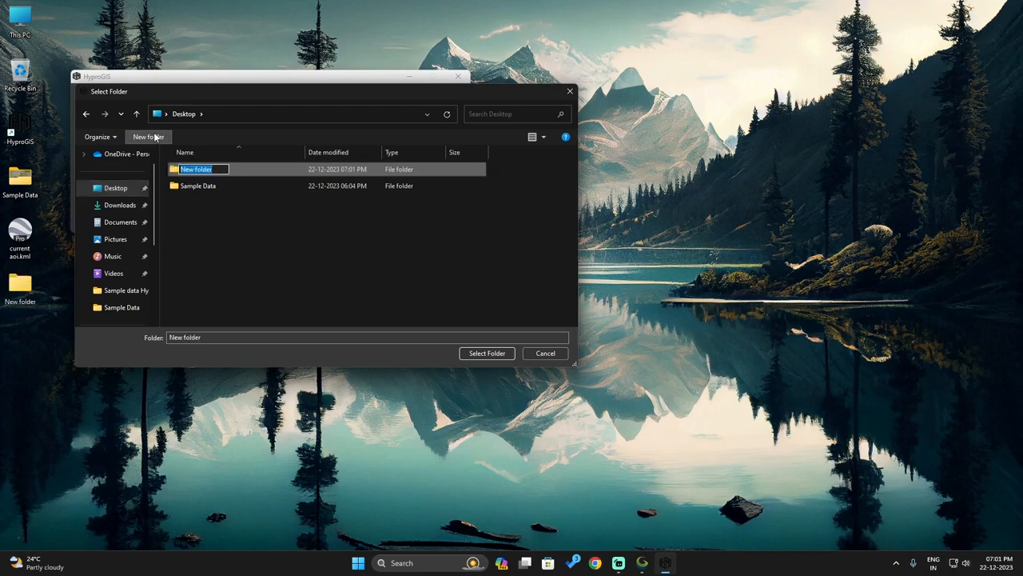
{"action": "type", "text": "output data"}
{"action": "left_click", "coordinate": [214, 197]}
{"action": "left_click", "coordinate": [205, 172]}
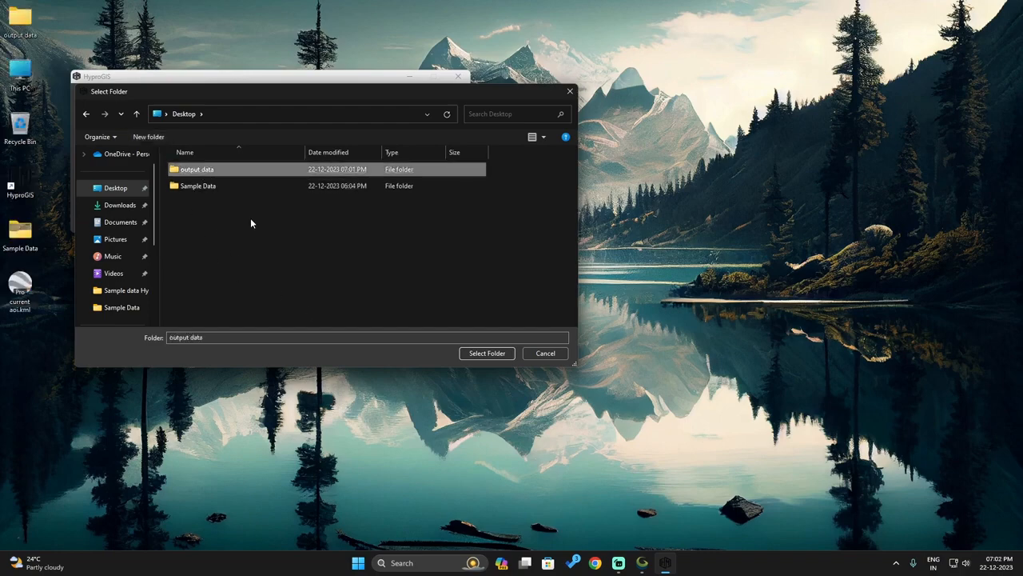
{"action": "left_click", "coordinate": [487, 353]}
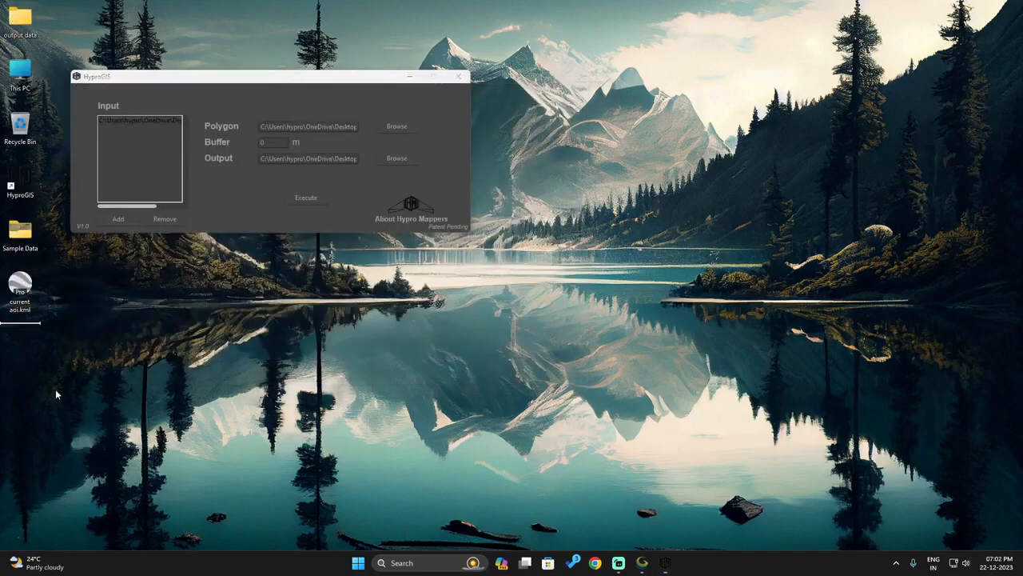
Step: Open the output data folder in a smaller Explorer window beside HyproGIS
{"action": "left_click_drag", "start_coordinate": [57, 394], "coordinate": [56, 390]}
{"action": "double_click", "coordinate": [28, 302]}
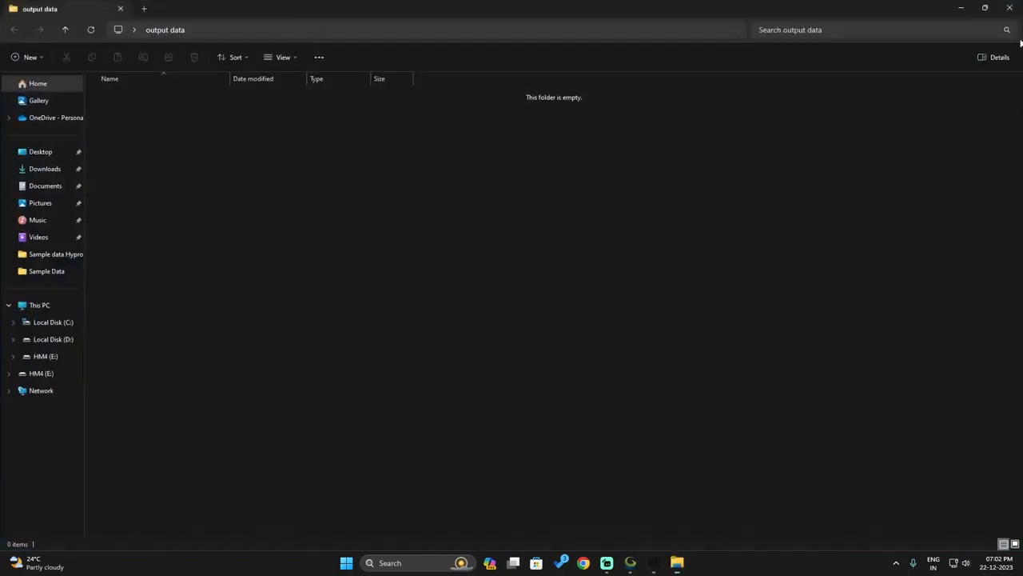
{"action": "left_click", "coordinate": [985, 8]}
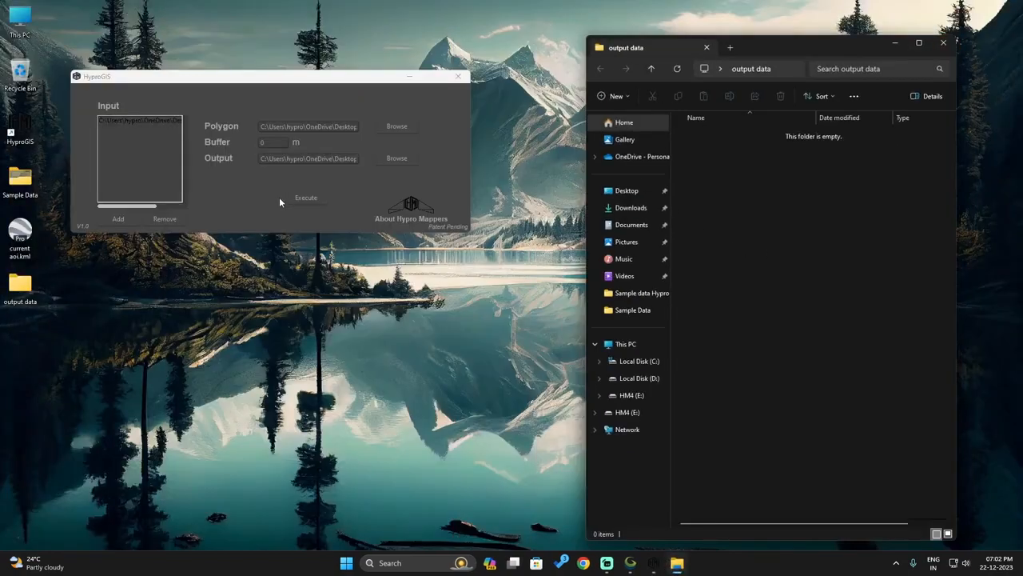
{"action": "left_click", "coordinate": [251, 195]}
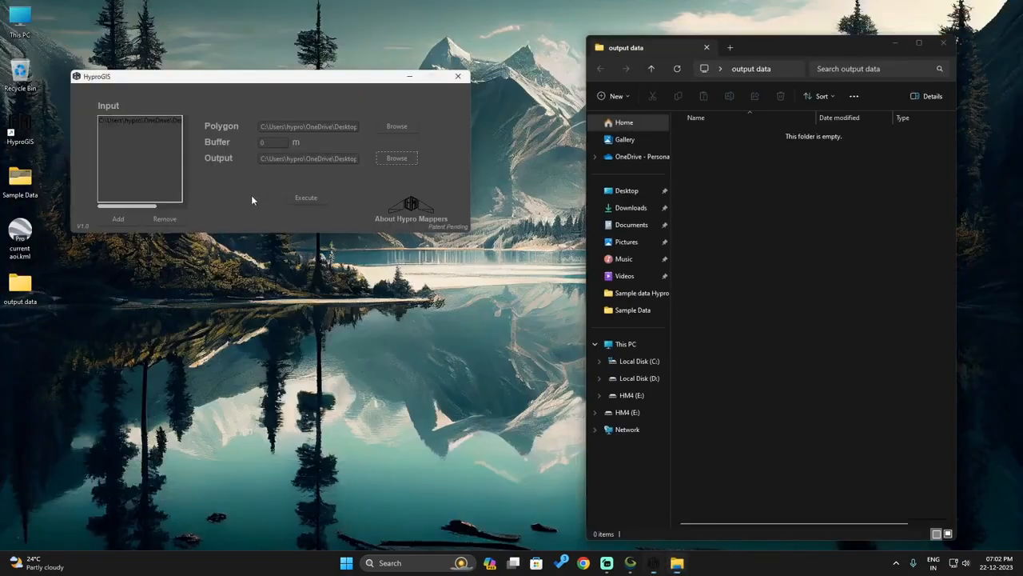
Step: Execute the 0 m buffer clip, check the 948 photos in Sample Data, then minimize HyproGIS
{"action": "left_click", "coordinate": [293, 198]}
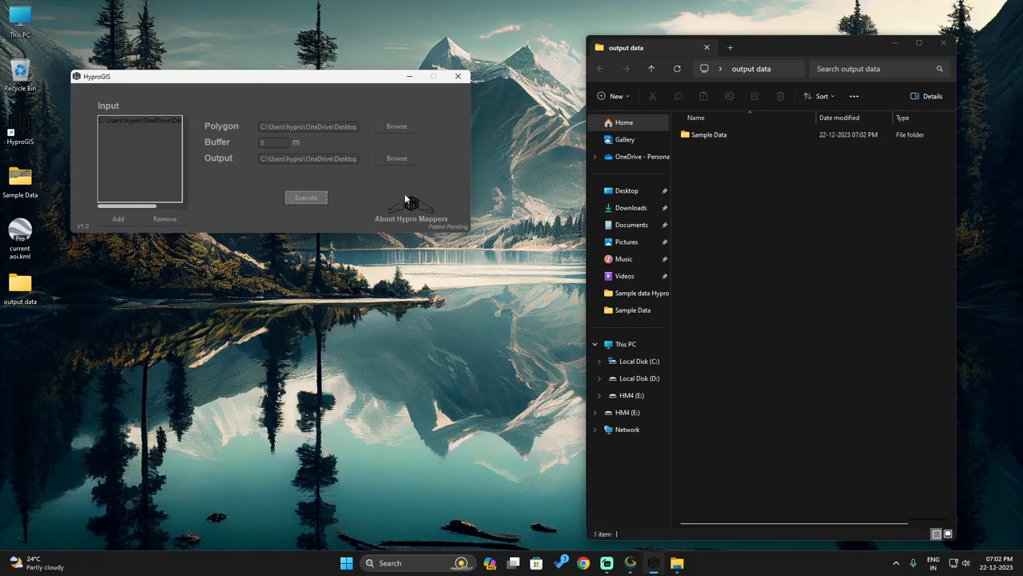
{"action": "double_click", "coordinate": [710, 135]}
{"action": "left_click_drag", "start_coordinate": [953, 193], "coordinate": [952, 528]}
{"action": "left_click", "coordinate": [707, 500]}
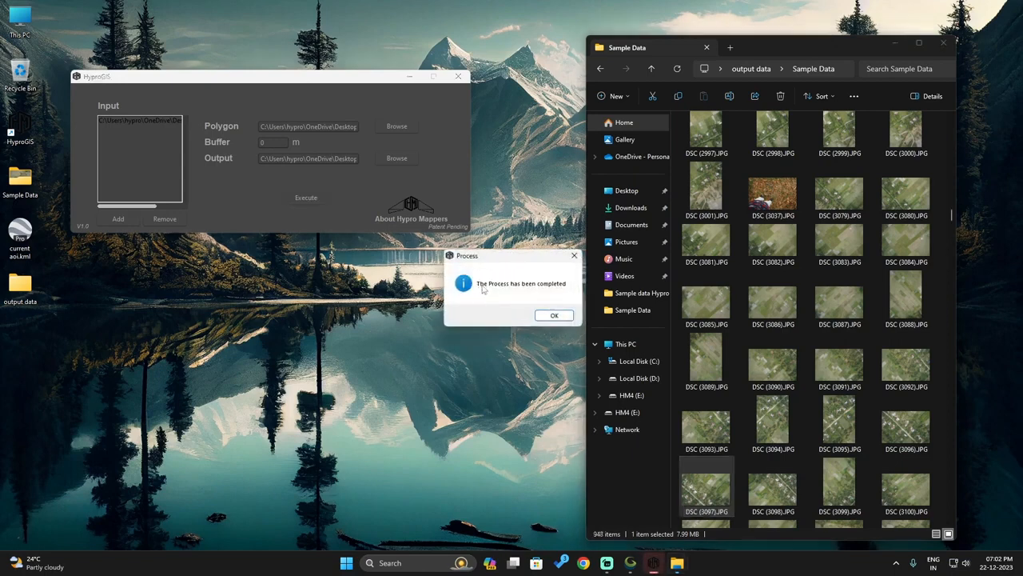
{"action": "left_click", "coordinate": [551, 315]}
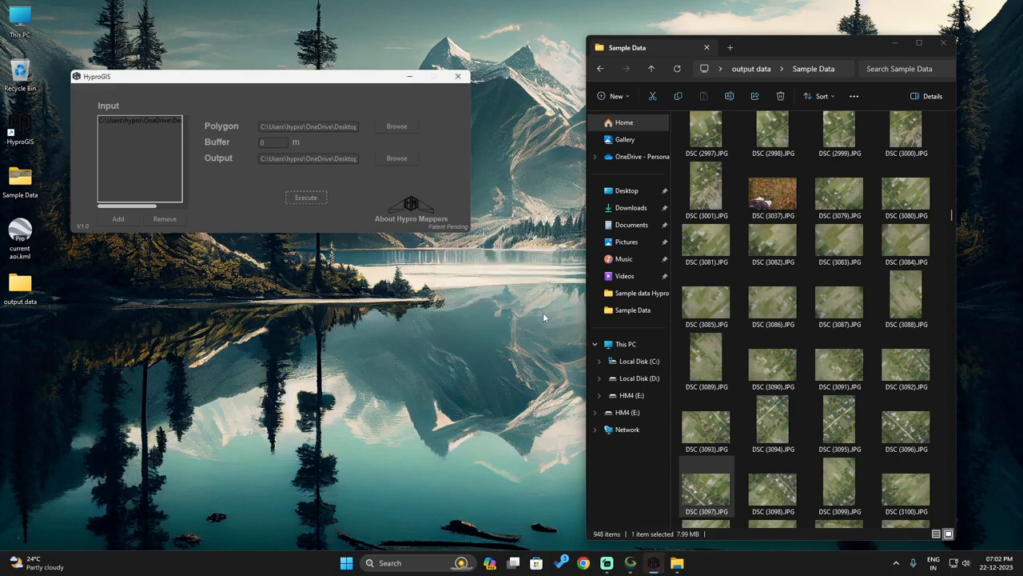
{"action": "left_click", "coordinate": [410, 77]}
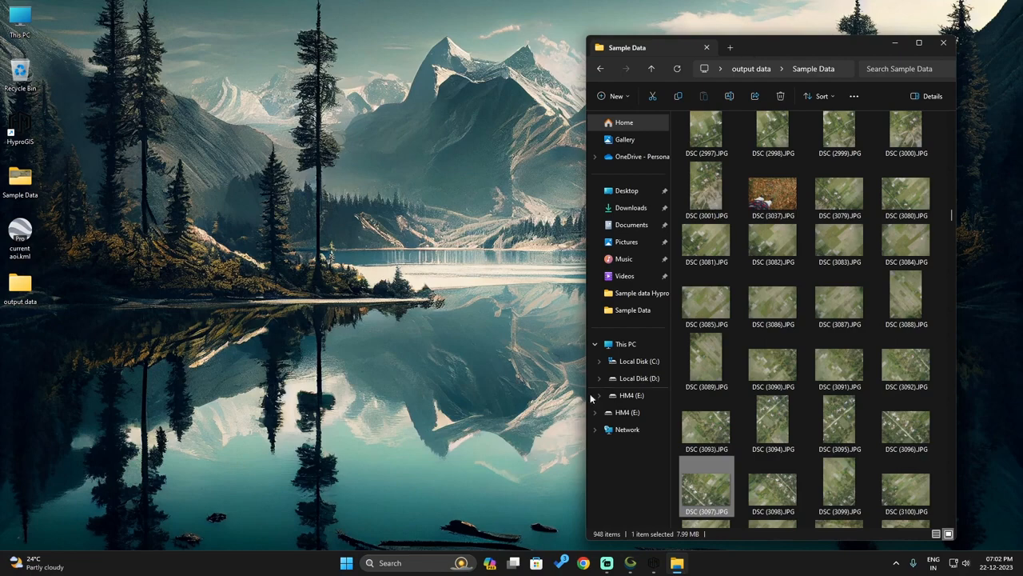
Step: In Global Mapper, hide the raw dataset photo points and bring up the clipped photos folder
{"action": "left_click", "coordinate": [630, 569]}
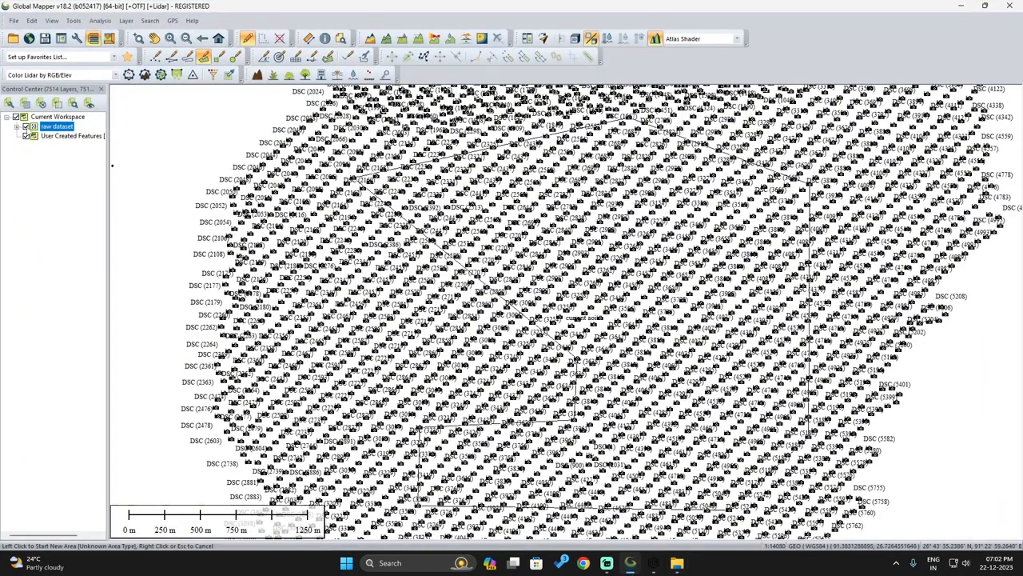
{"action": "left_click", "coordinate": [34, 126]}
{"action": "left_click", "coordinate": [678, 562]}
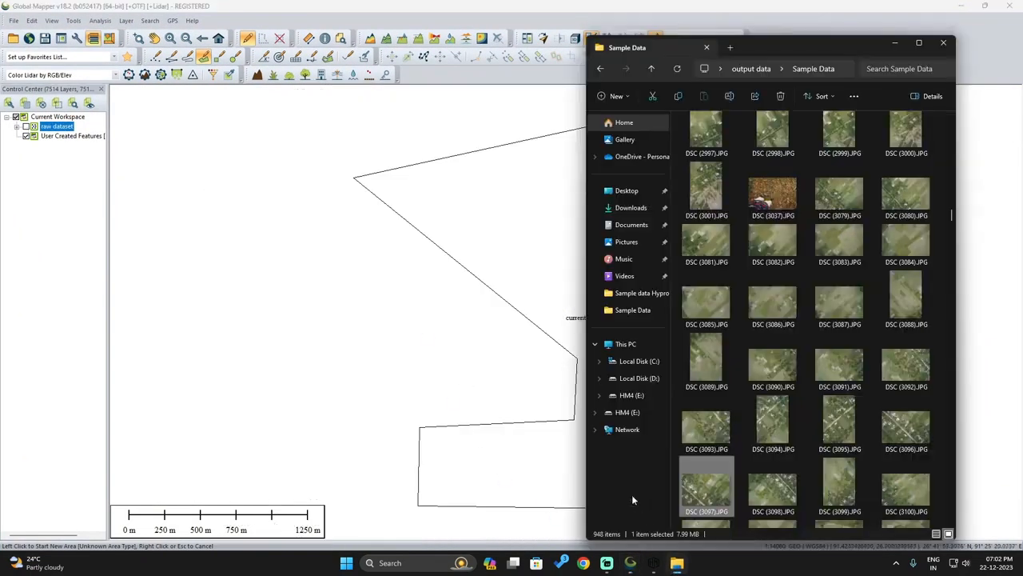
{"action": "left_click", "coordinate": [944, 359]}
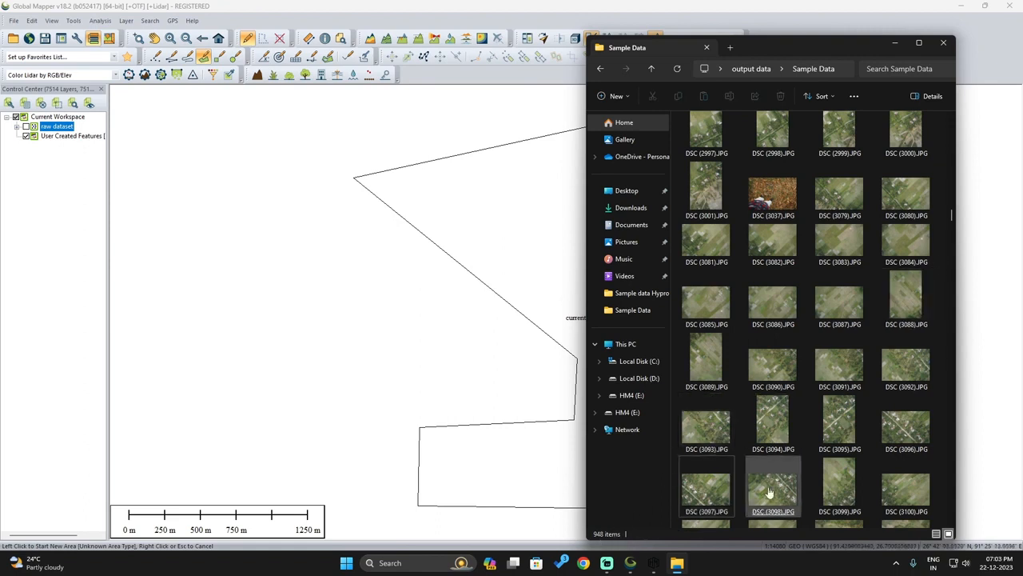
Step: Load all 948 clipped photos onto the AOI map and select every photo layer for the '0 buffer' group
{"action": "key", "text": "ctrl+a"}
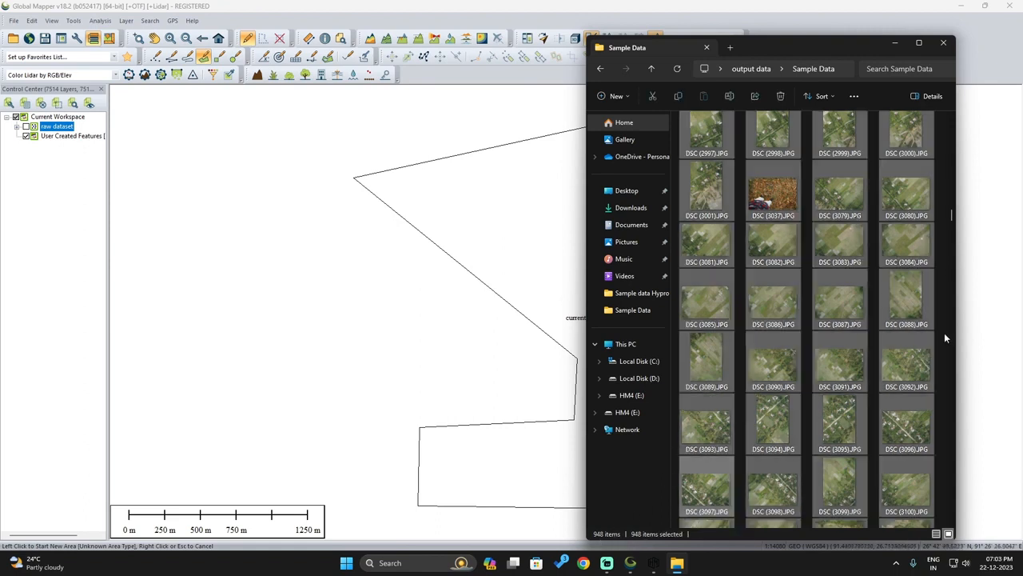
{"action": "left_click_drag", "start_coordinate": [504, 234], "coordinate": [503, 224]}
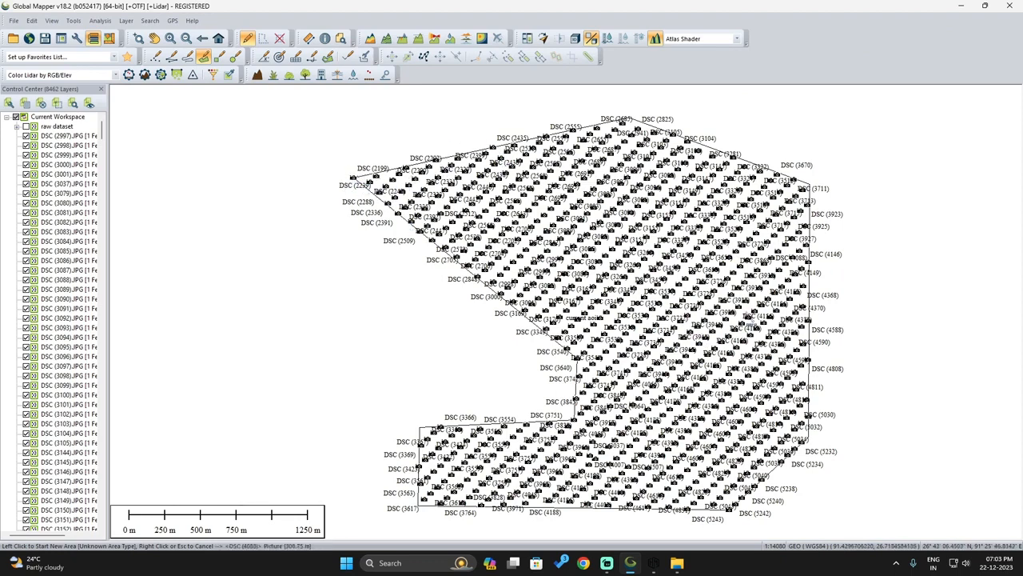
{"action": "left_click", "coordinate": [63, 136]}
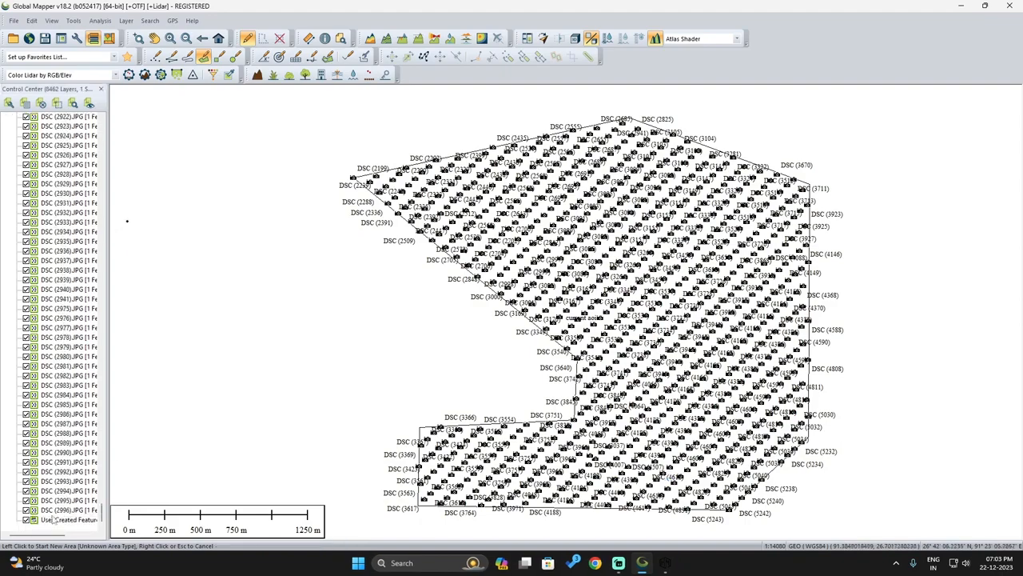
{"action": "key", "text": "shift+End"}
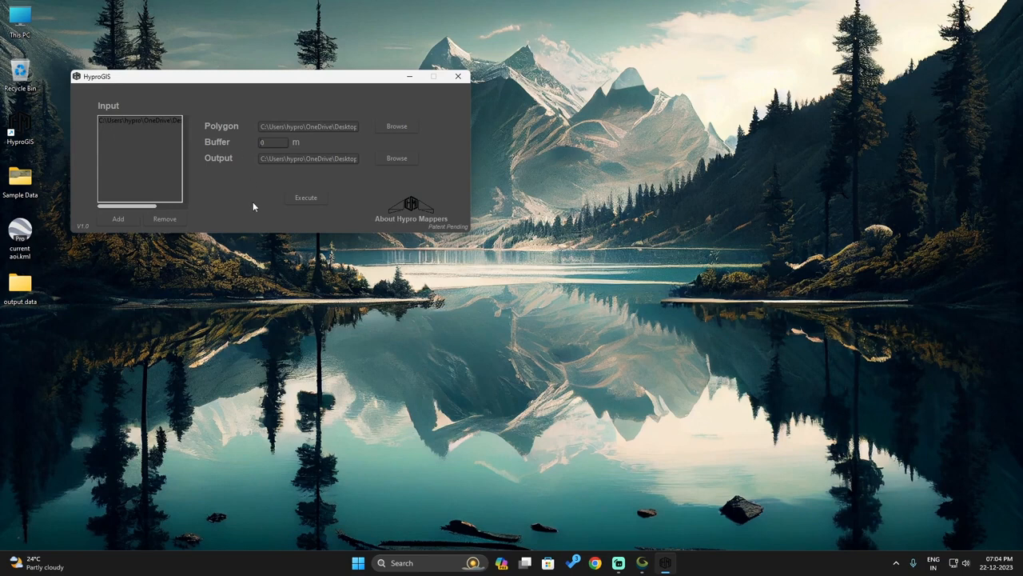
Step: Set the buffer to 200 m and browse the output location to the Desktop
{"action": "type", "text": "00"}
{"action": "left_click", "coordinate": [392, 158]}
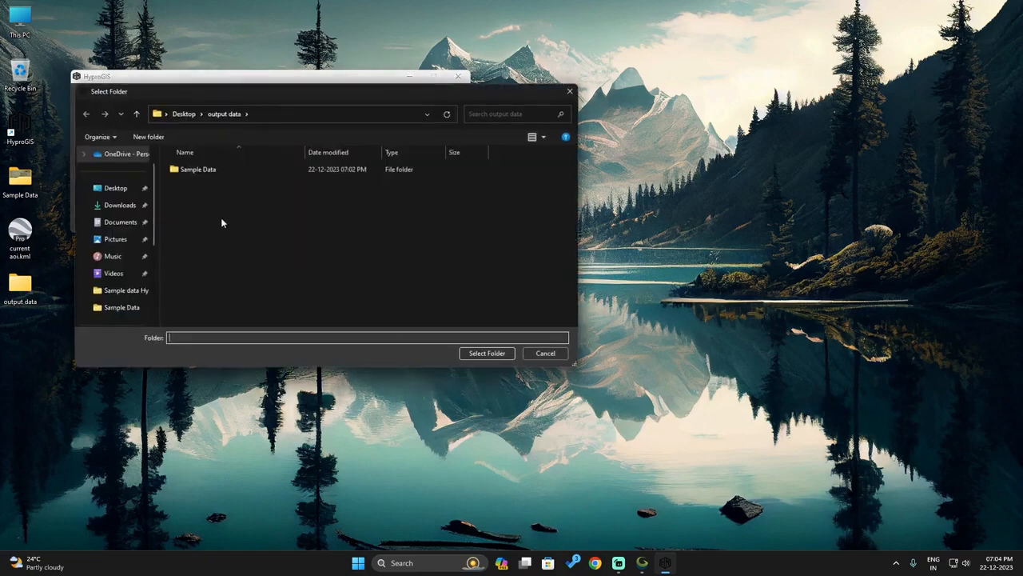
{"action": "left_click", "coordinate": [116, 188]}
Step: Create a '200 buffer' folder on the Desktop and select it as the output folder
{"action": "left_click", "coordinate": [150, 137]}
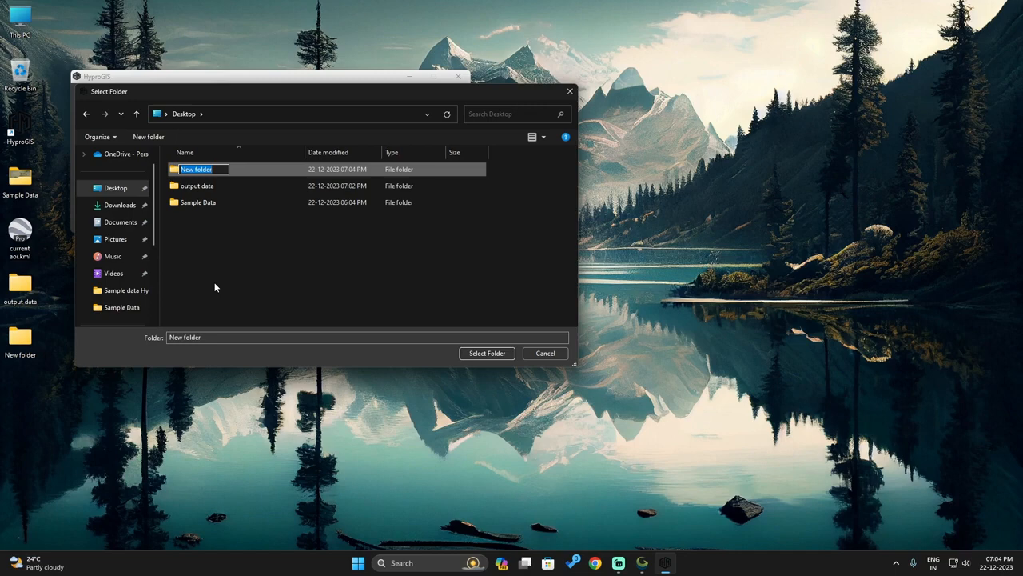
{"action": "type", "text": "o"}
{"action": "key", "text": "BackSpace"}
{"action": "type", "text": "200 buffer"}
{"action": "key", "text": "Return"}
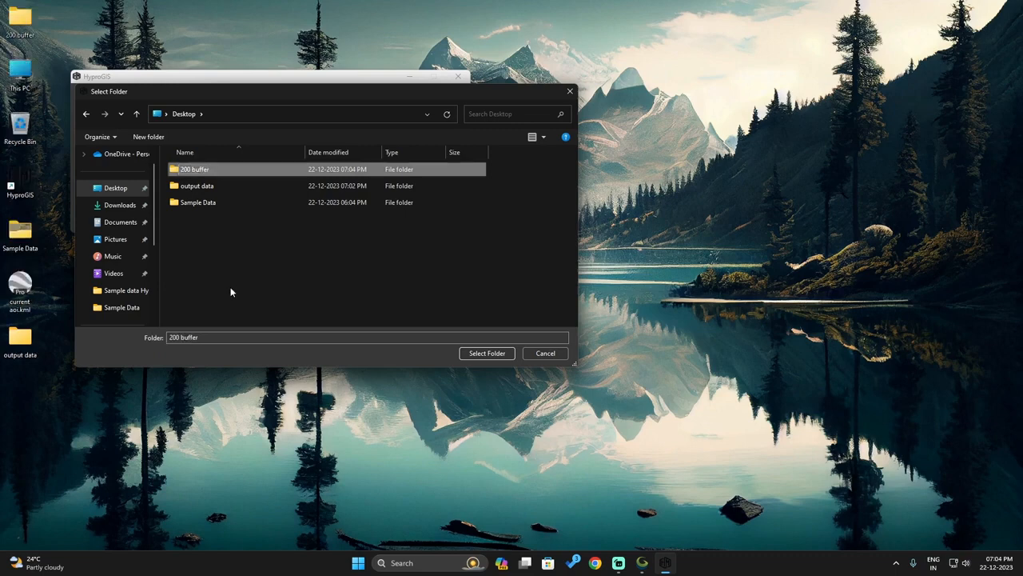
{"action": "left_click", "coordinate": [222, 283]}
{"action": "left_click", "coordinate": [185, 171]}
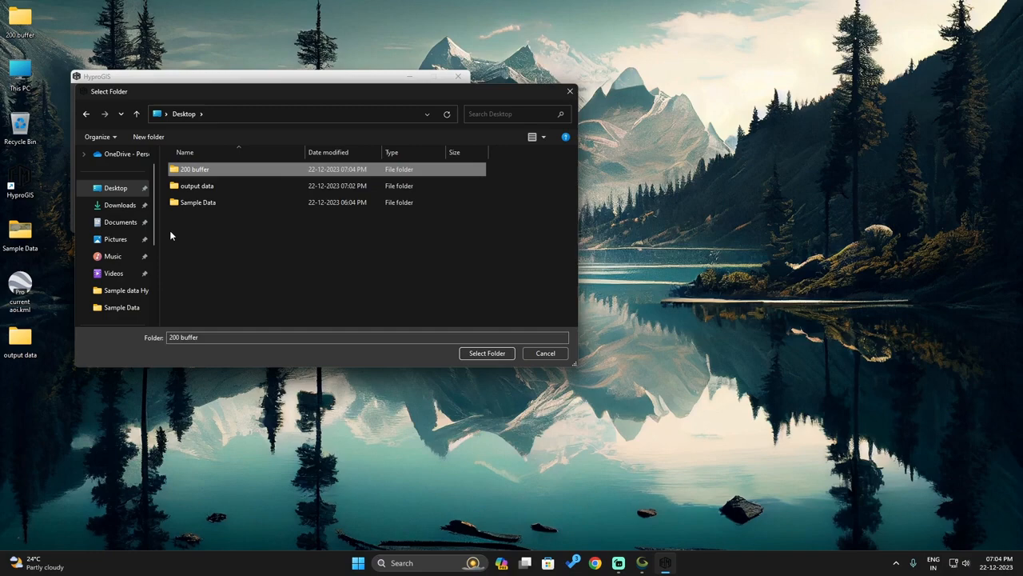
{"action": "left_click", "coordinate": [477, 354]}
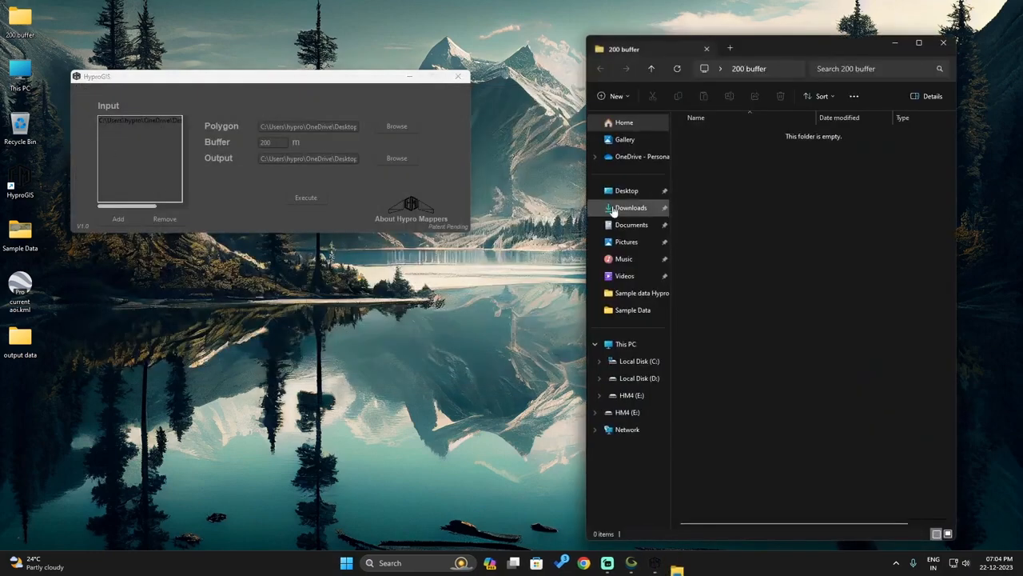
Step: Run the 200 m buffer clip and open the new Sample Data output folder
{"action": "left_click_drag", "start_coordinate": [20, 22], "coordinate": [24, 391]}
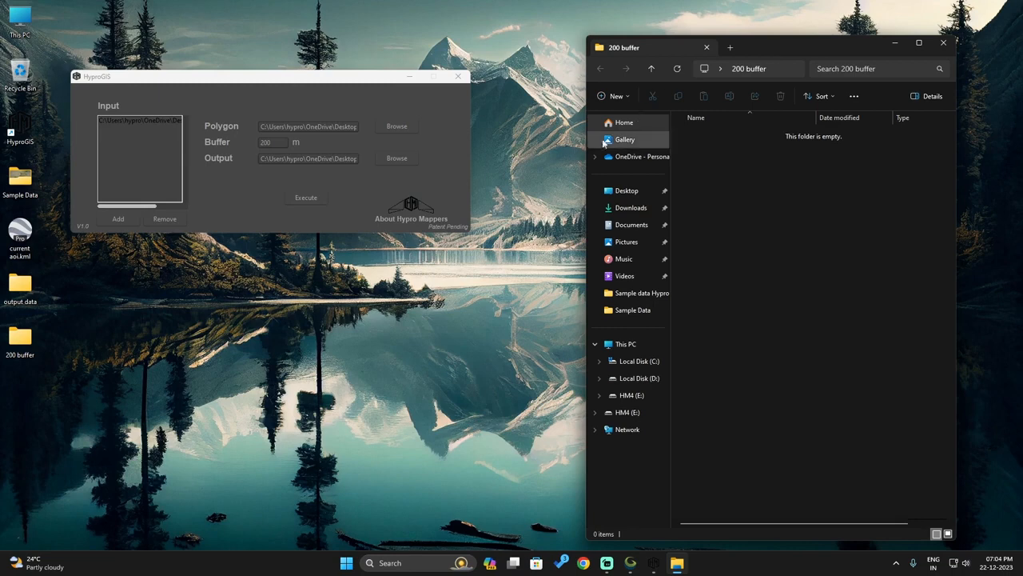
{"action": "left_click", "coordinate": [318, 187]}
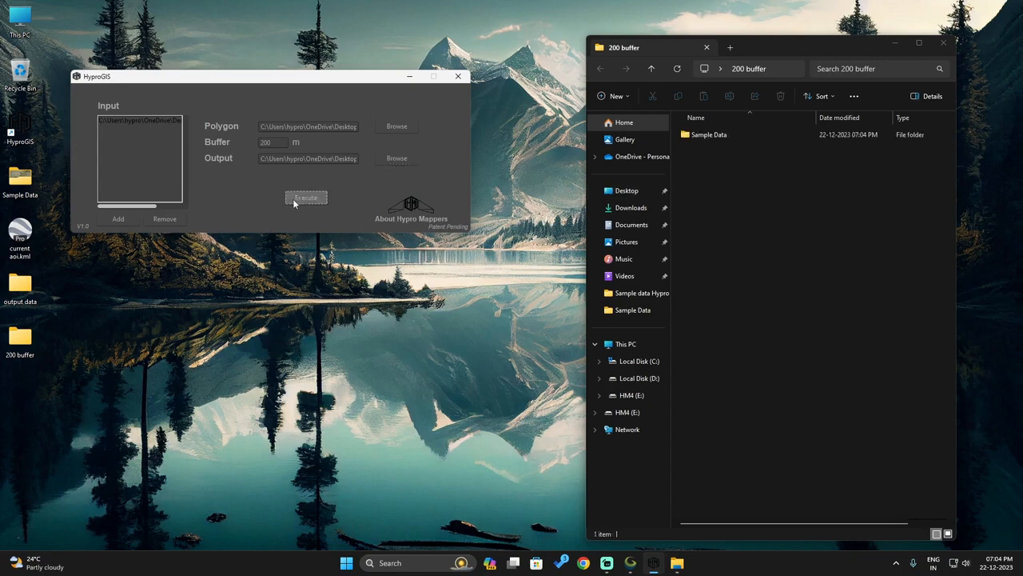
{"action": "double_click", "coordinate": [701, 134]}
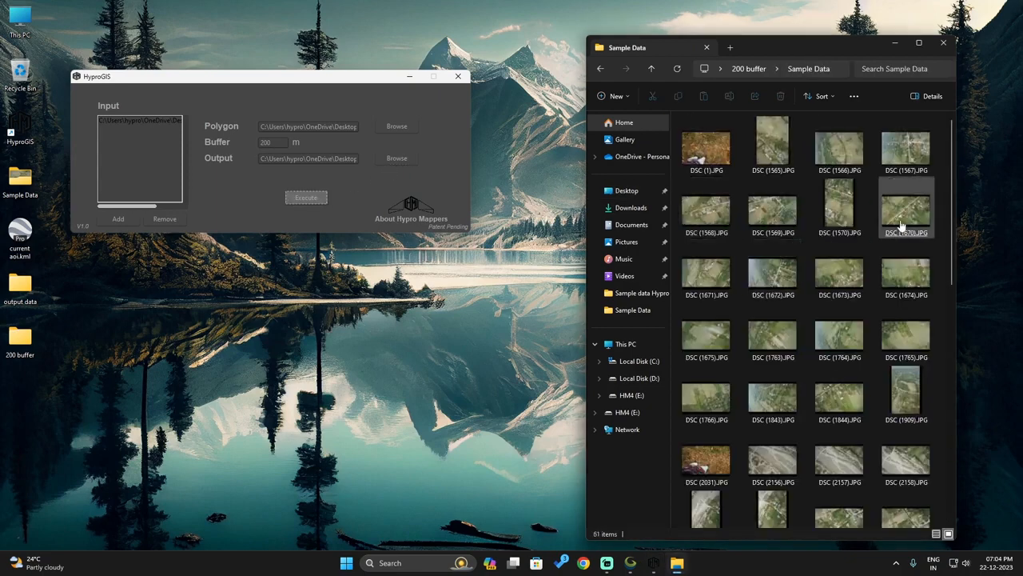
{"action": "left_click", "coordinate": [652, 69]}
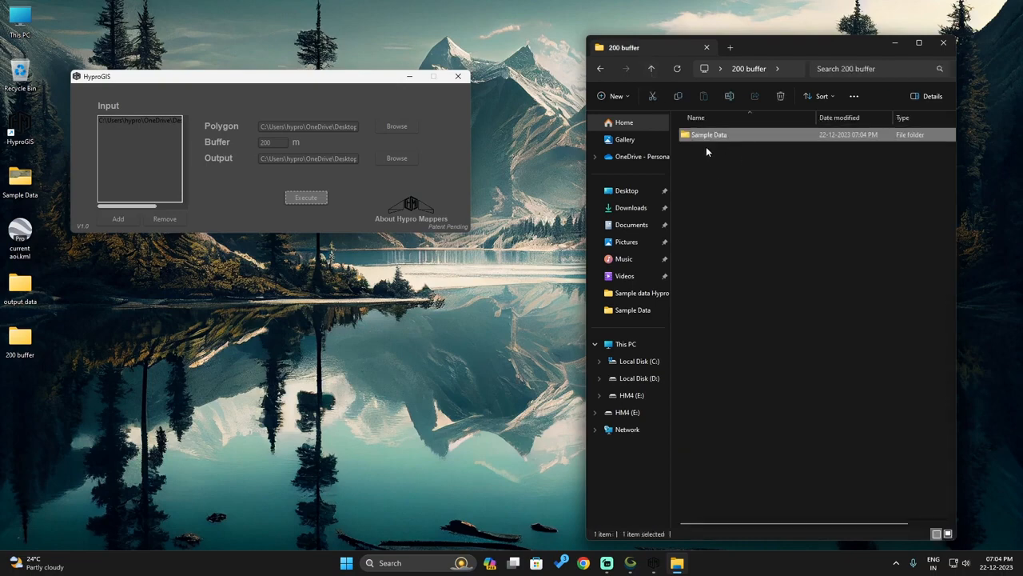
{"action": "double_click", "coordinate": [710, 140]}
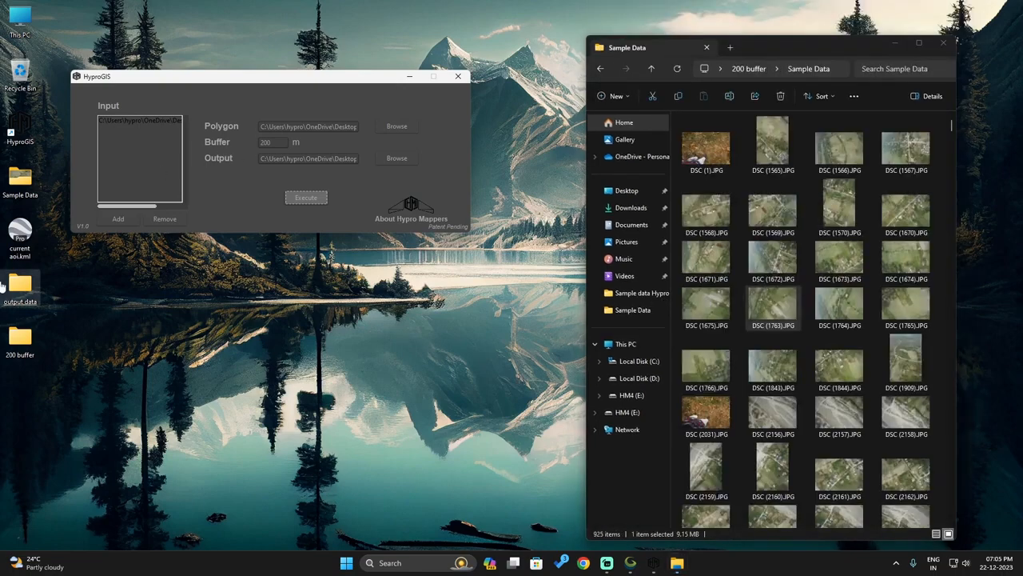
Step: Preview some clipped photos as the folder fills, then dismiss the process-complete message
{"action": "left_click", "coordinate": [942, 196]}
{"action": "scroll", "coordinate": [876, 252], "scroll_direction": "down", "scroll_amount": 8}
{"action": "left_click", "coordinate": [652, 69]}
{"action": "double_click", "coordinate": [711, 142]}
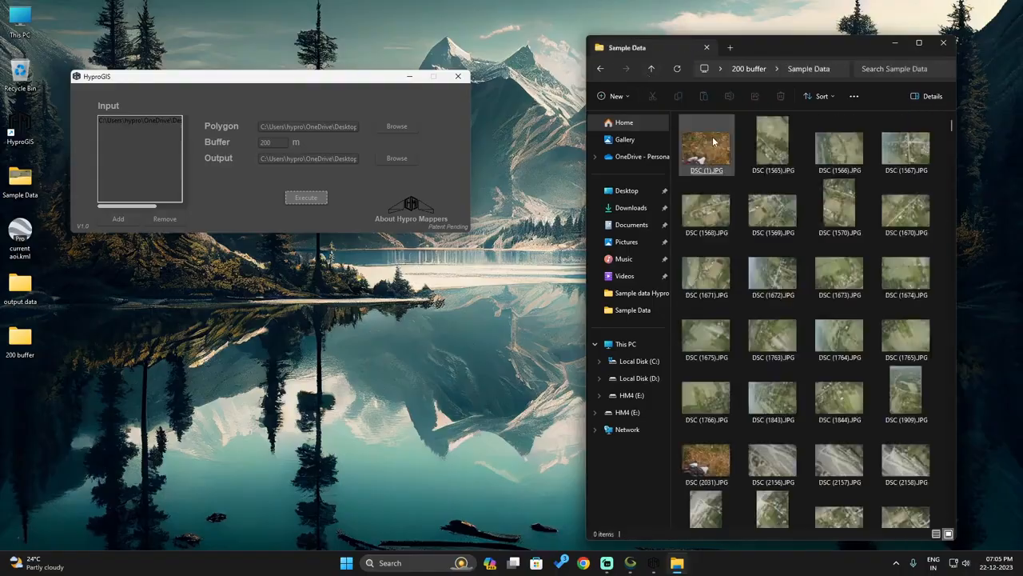
{"action": "scroll", "coordinate": [773, 240], "scroll_direction": "down", "scroll_amount": 20}
{"action": "double_click", "coordinate": [773, 244]}
{"action": "left_click", "coordinate": [1009, 7]}
{"action": "left_click", "coordinate": [940, 455]}
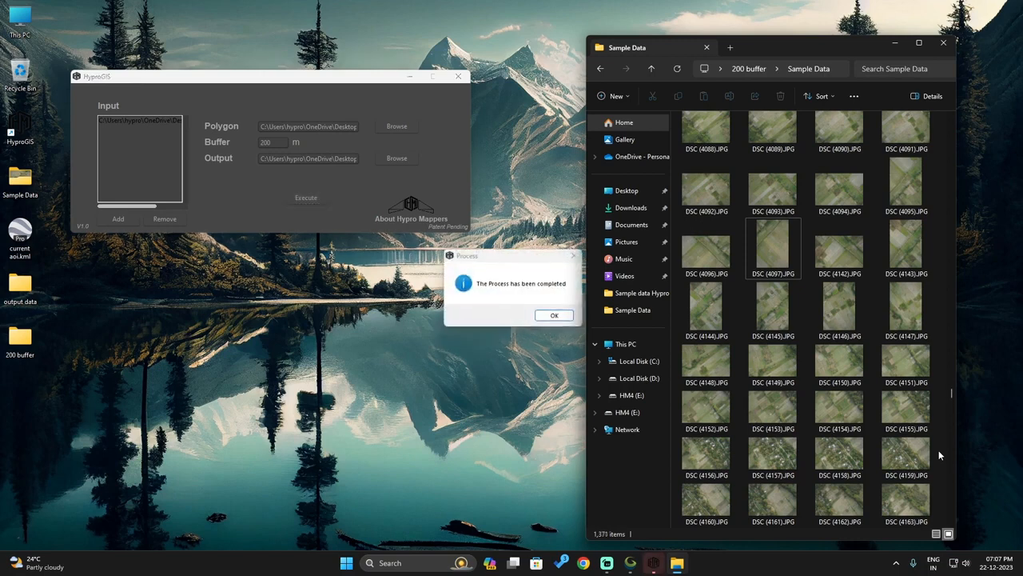
{"action": "left_click", "coordinate": [482, 271]}
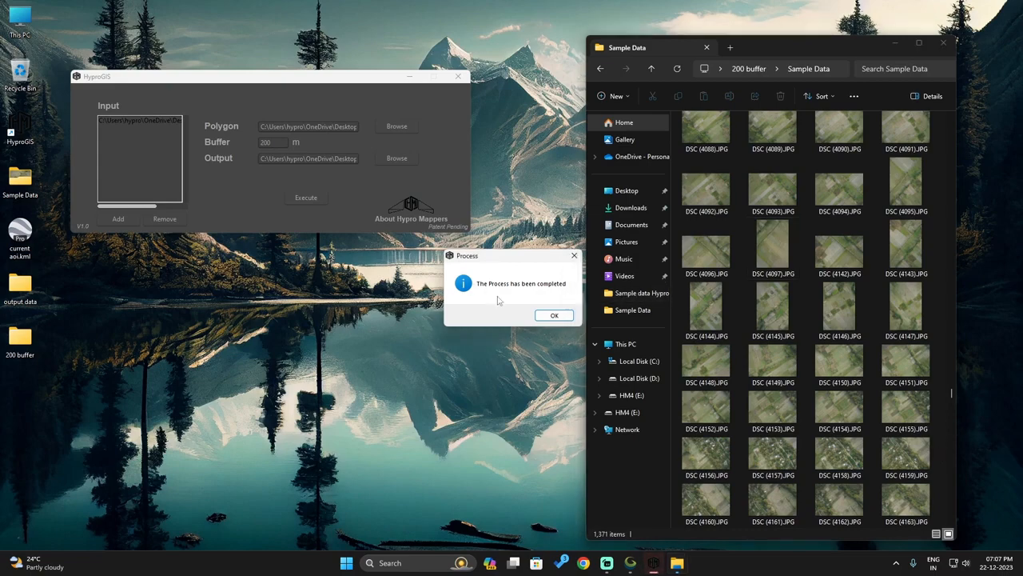
{"action": "left_click", "coordinate": [553, 316]}
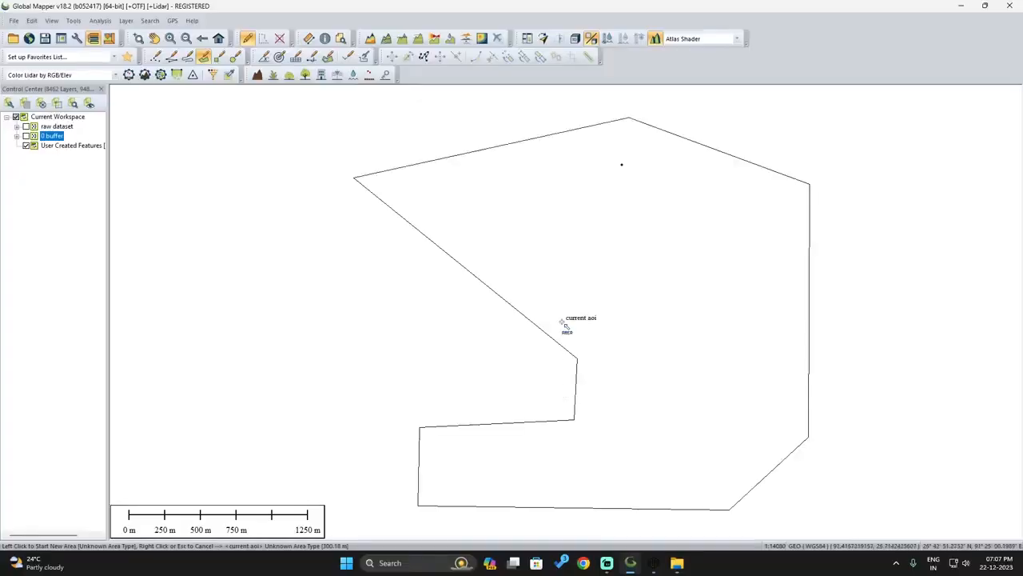
Step: In Global Mapper, pan around to confirm the 1,371 buffered photos extend beyond the AOI outline
{"action": "key", "text": "alt+Tab"}
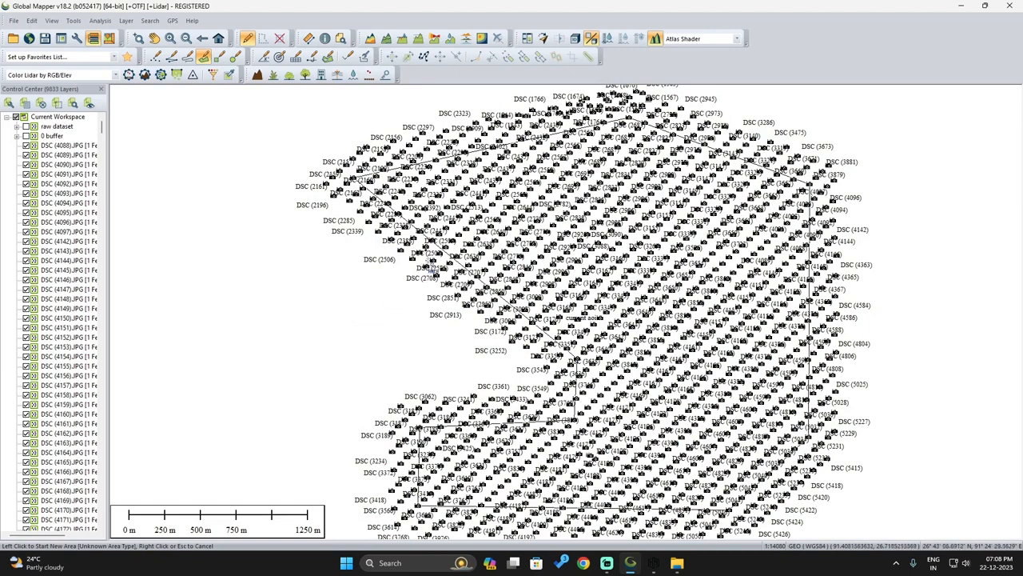
{"action": "scroll", "coordinate": [425, 260], "scroll_direction": "up", "scroll_amount": 1}
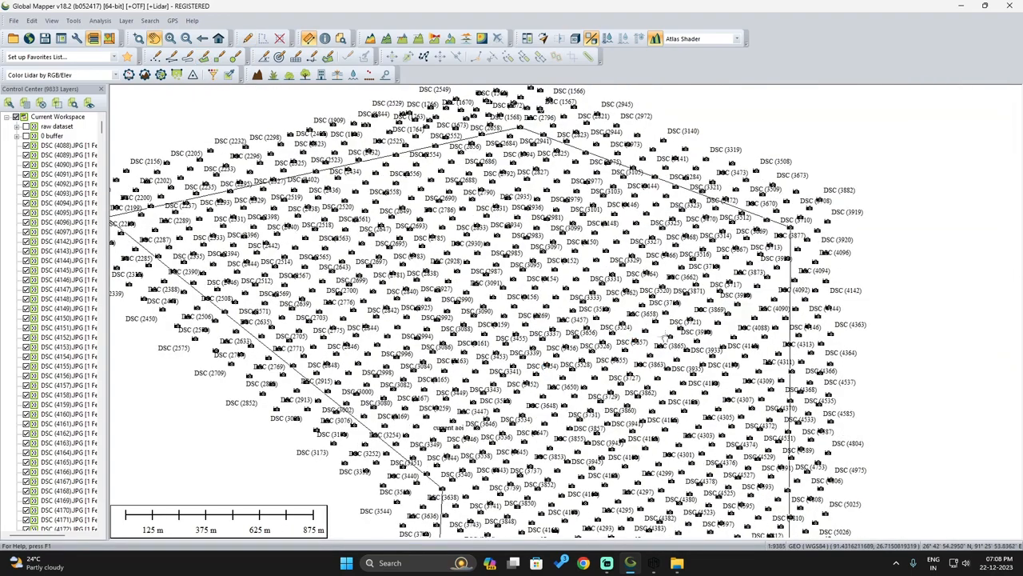
{"action": "left_click_drag", "start_coordinate": [799, 455], "coordinate": [658, 350]}
{"action": "left_click_drag", "start_coordinate": [742, 479], "coordinate": [760, 343]}
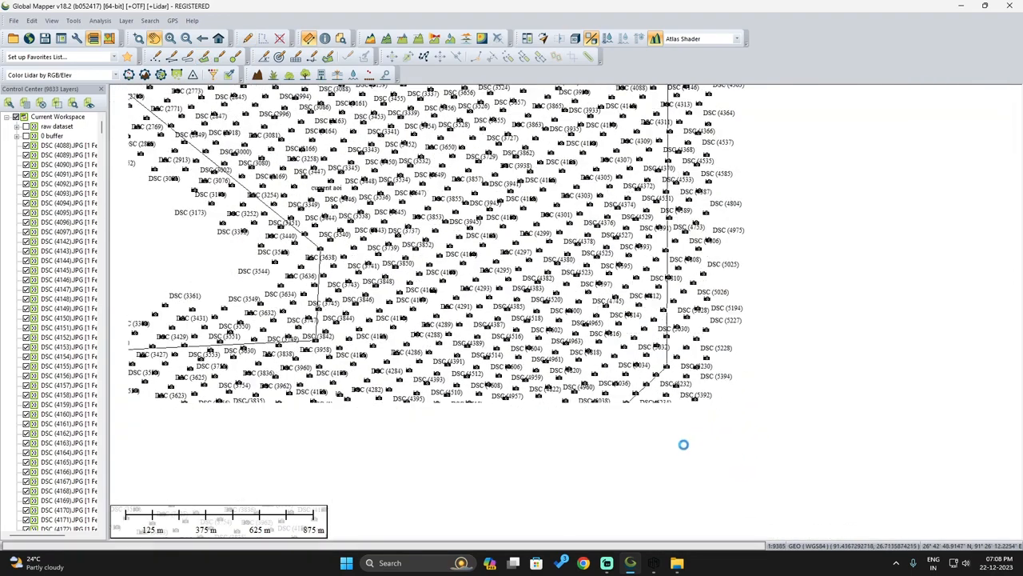
{"action": "left_click_drag", "start_coordinate": [605, 489], "coordinate": [718, 397]}
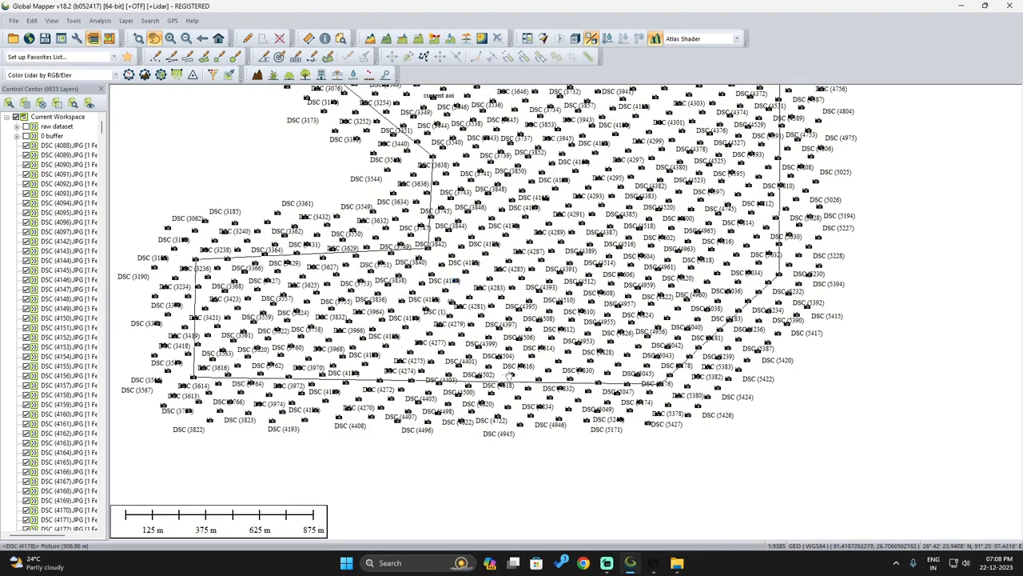
{"action": "left_click_drag", "start_coordinate": [459, 289], "coordinate": [520, 429]}
{"action": "left_click_drag", "start_coordinate": [324, 345], "coordinate": [390, 462]}
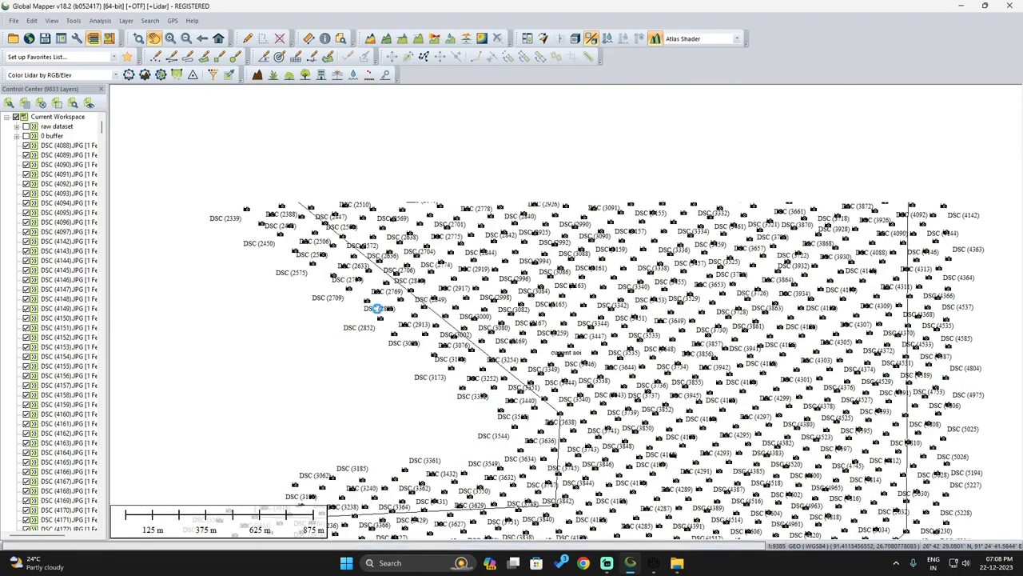
{"action": "left_click_drag", "start_coordinate": [550, 273], "coordinate": [547, 390]}
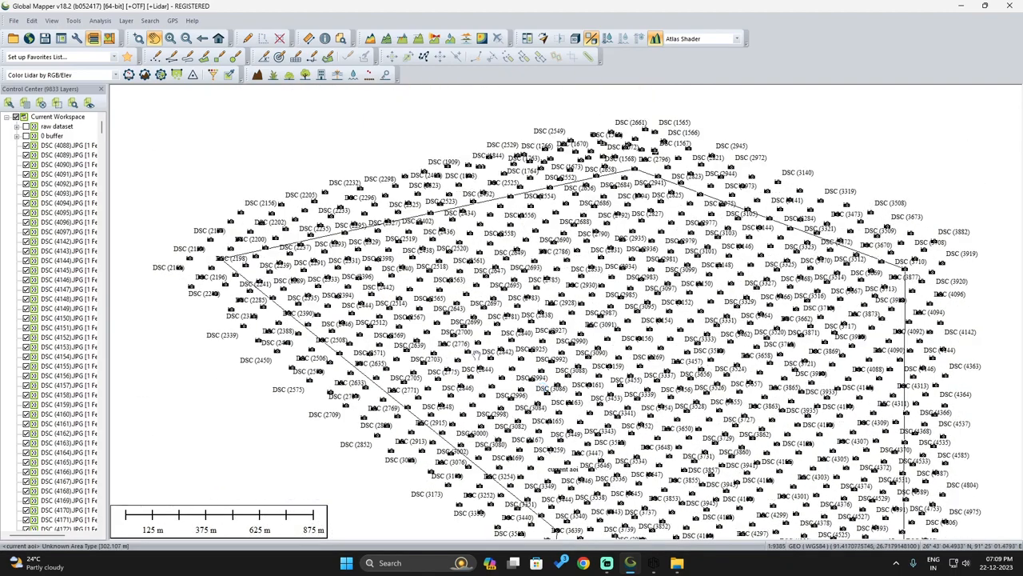
Step: Minimize Global Mapper, close the Sample Data folder and centre the HyproGIS window
{"action": "left_click", "coordinate": [653, 562]}
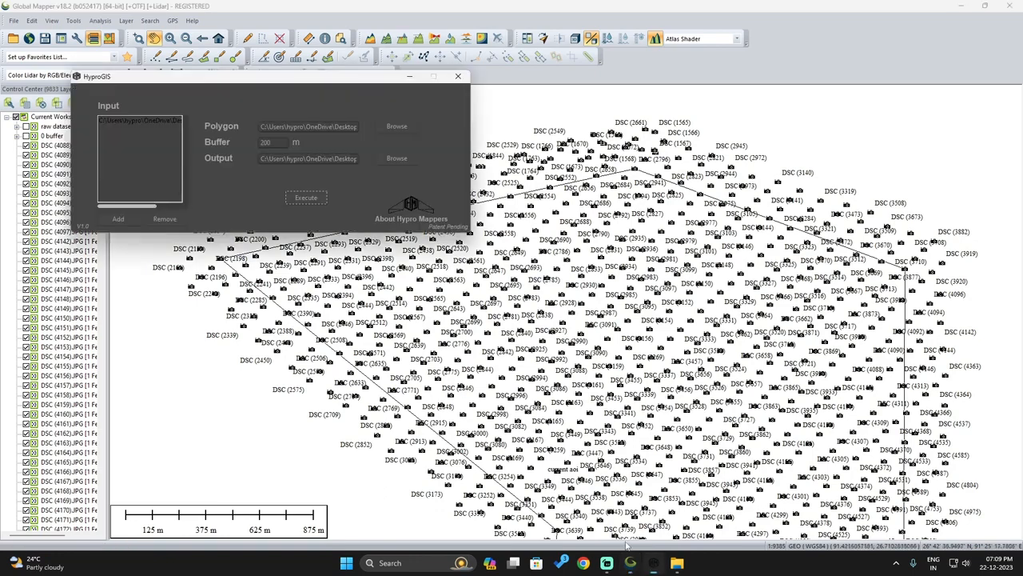
{"action": "left_click", "coordinate": [966, 7]}
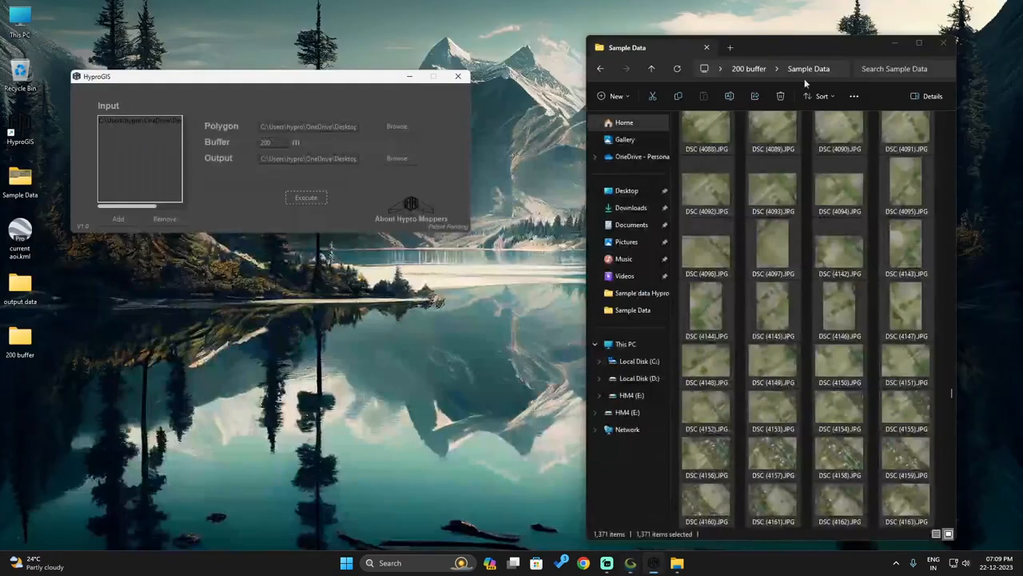
{"action": "left_click", "coordinate": [944, 44]}
{"action": "left_click_drag", "start_coordinate": [241, 80], "coordinate": [424, 213]}
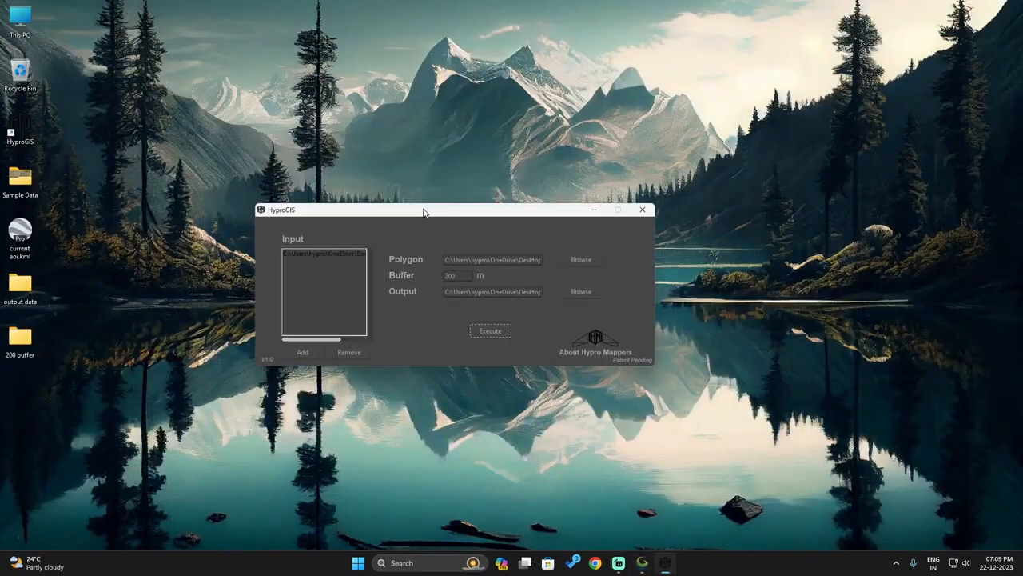